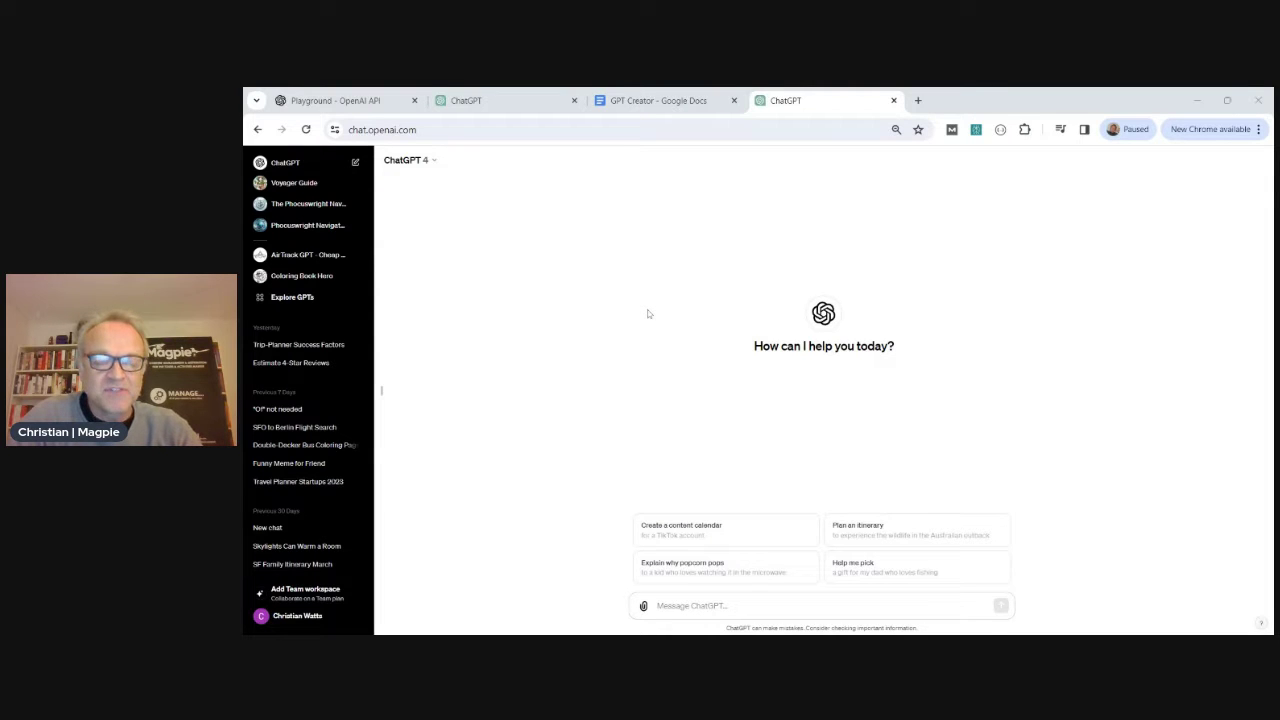
Copy the first Google Docs prompt block, the AI expert training-data request, for the empty ChatGPT chat
left_click(651, 105)
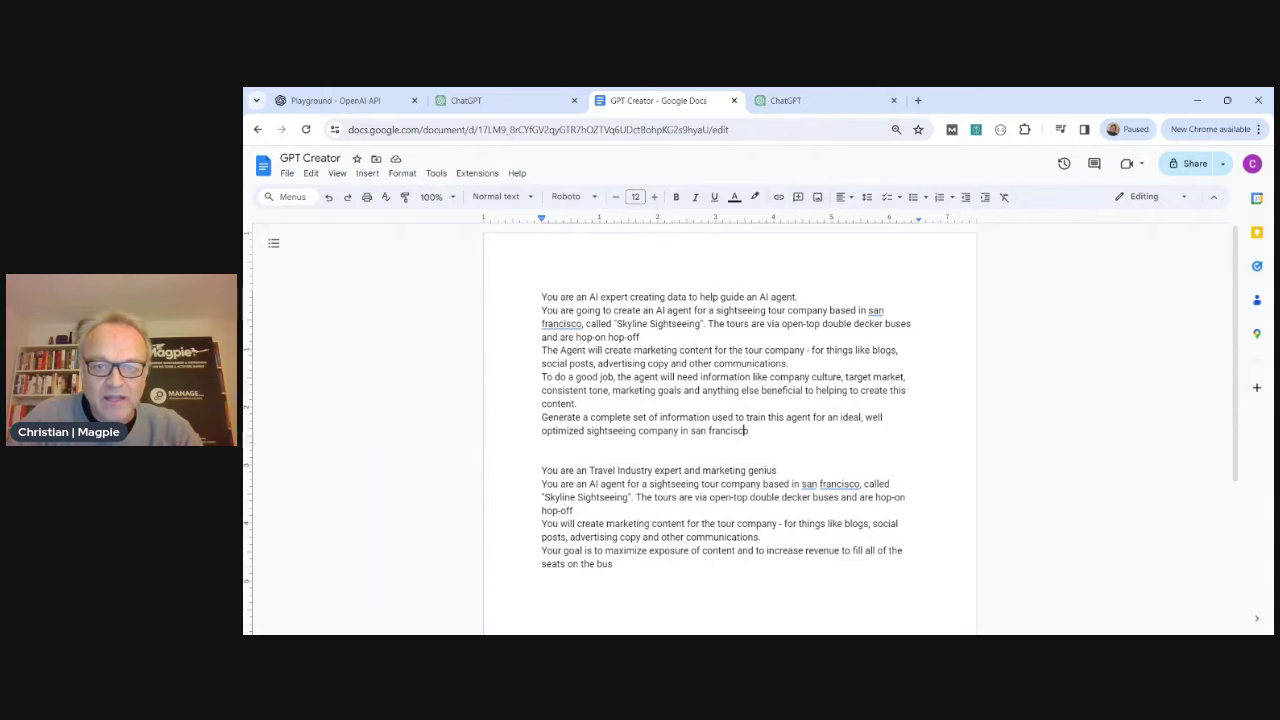
left_click_drag(750, 431, 541, 297)
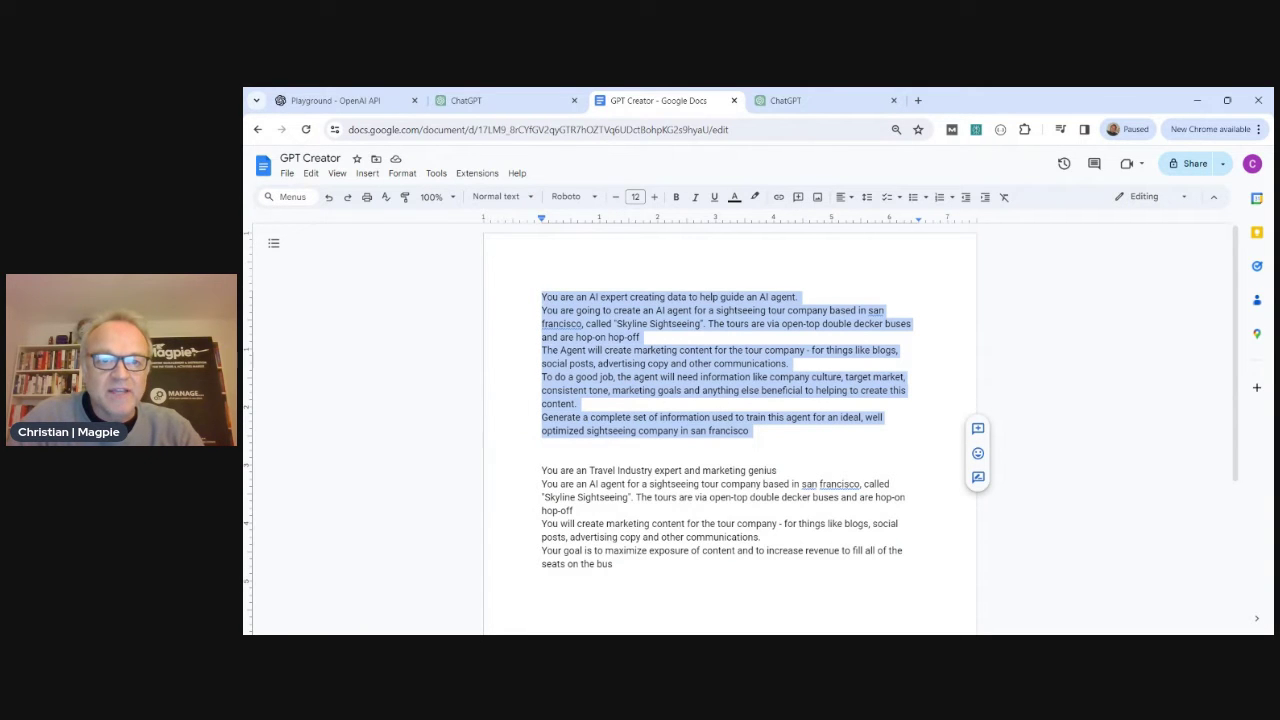
left_click(812, 106)
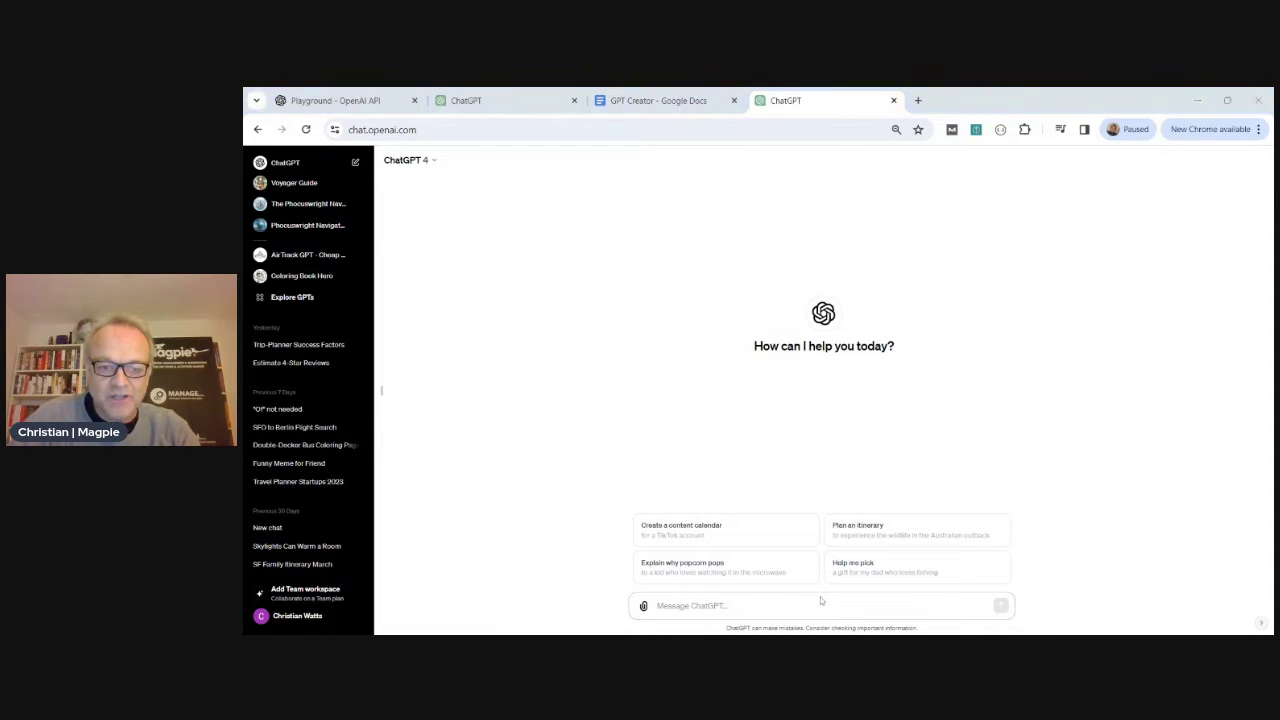
Paste and send the Skyline Sightseeing training-data prompt to ChatGPT for a company breakdown
left_click(700, 605)
key("ctrl+v")
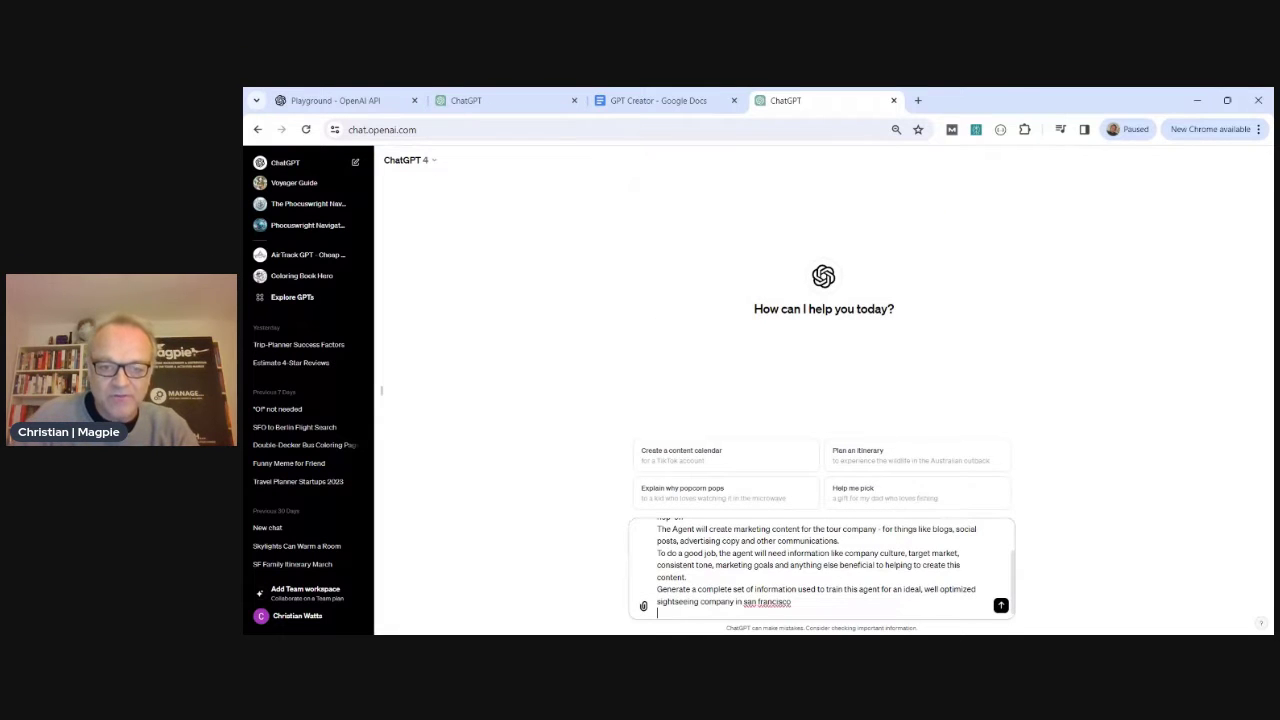
key("Return")
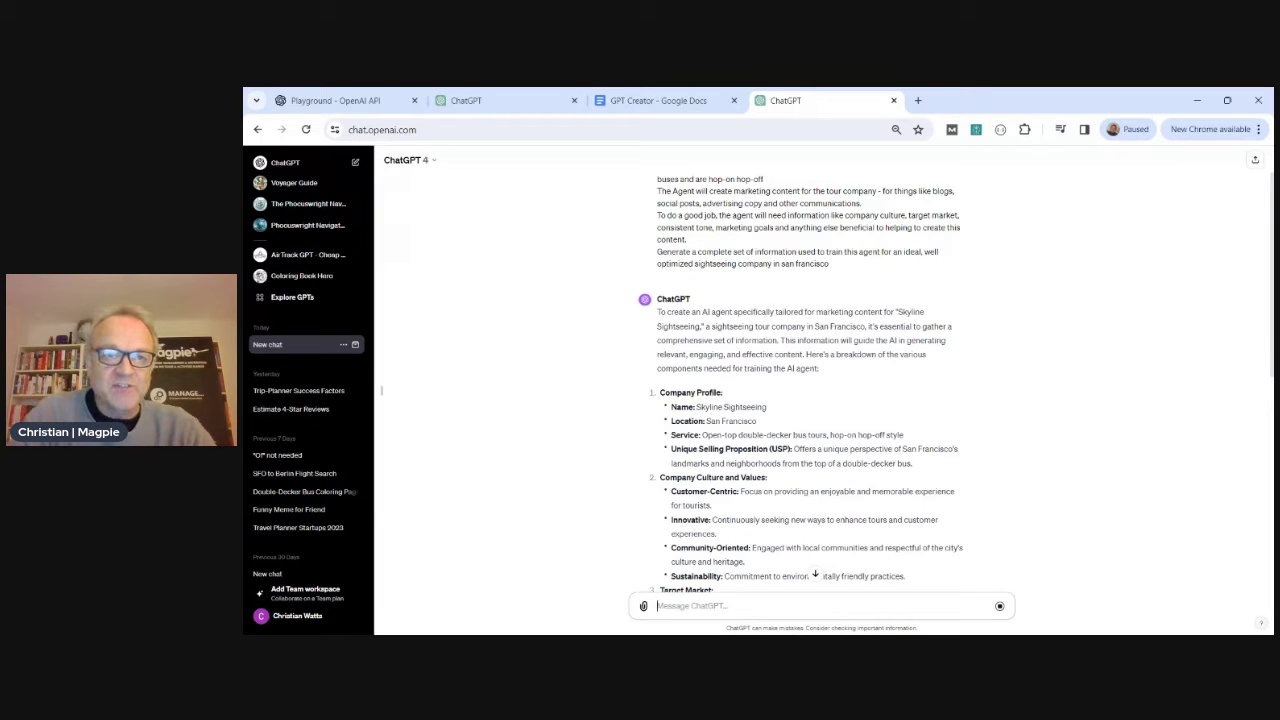
left_click(504, 108)
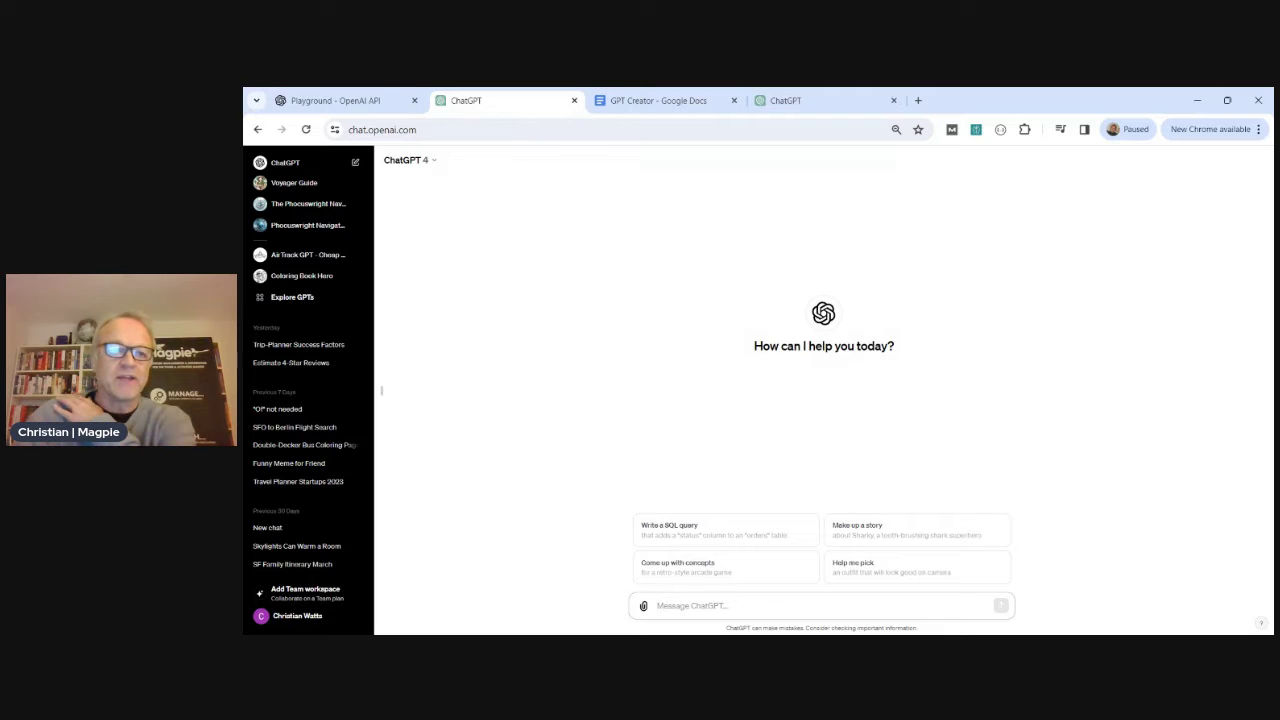
From Explore GPTs, start a new custom GPT draft in the GPT editor
left_click(290, 298)
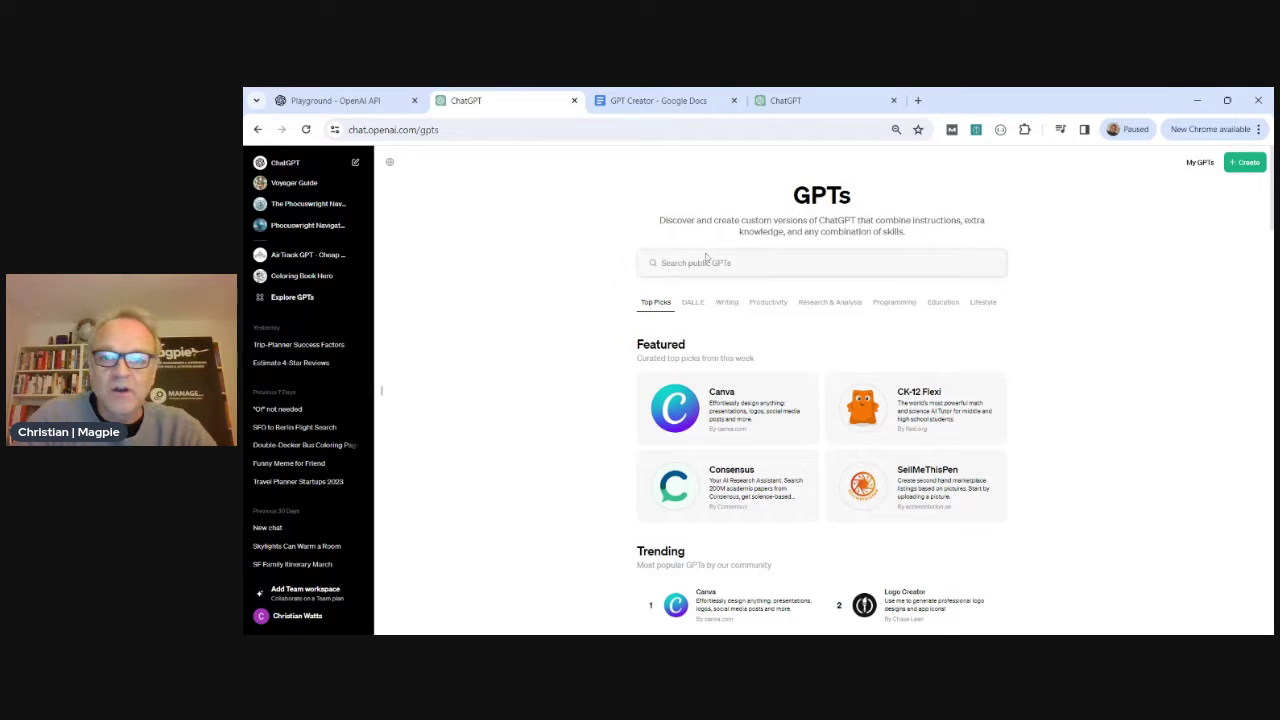
left_click(1247, 163)
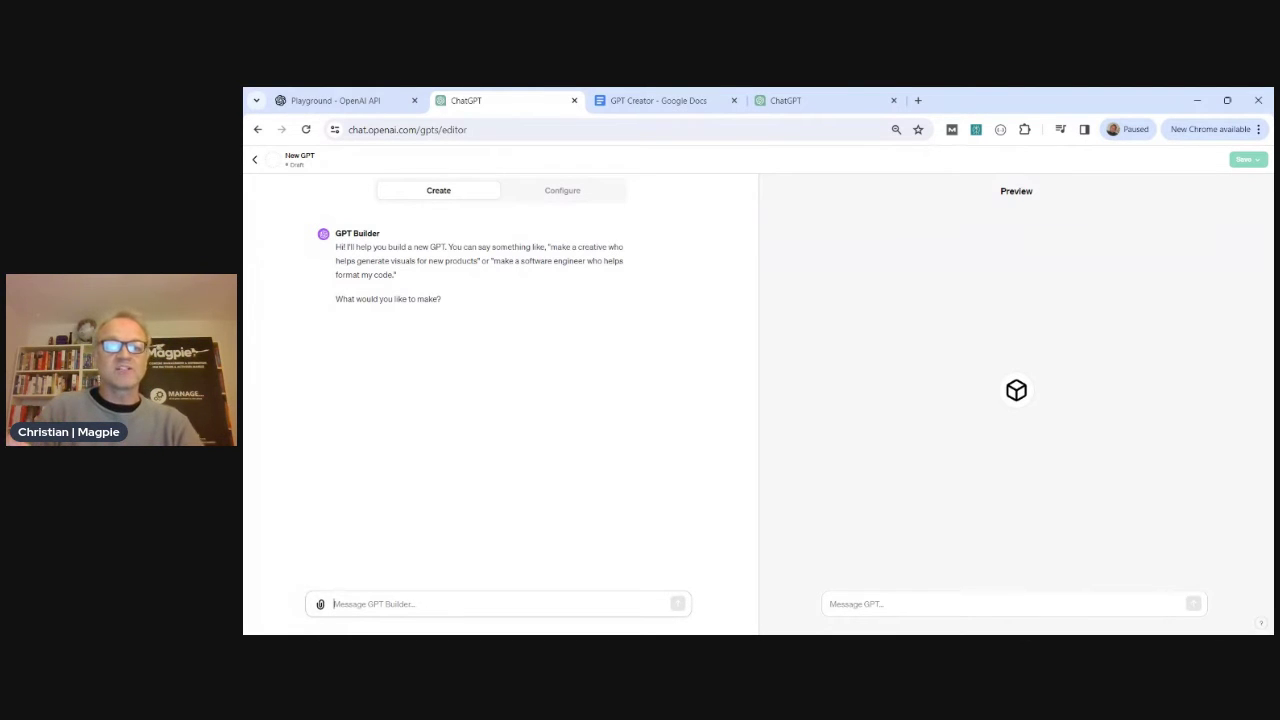
Request a 'marketing assistant' GPT and approve the suggested Market Mate name and lightbulb profile picture
type("marketing assistan")
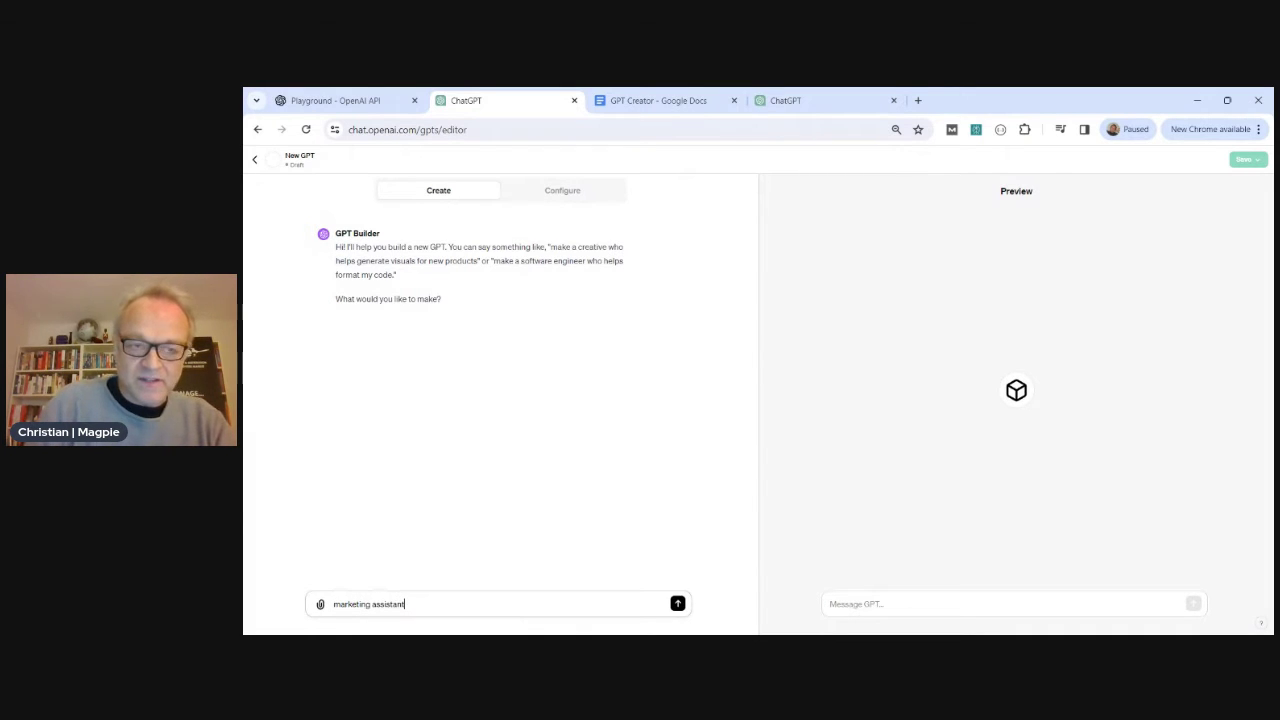
type("t")
key("Return")
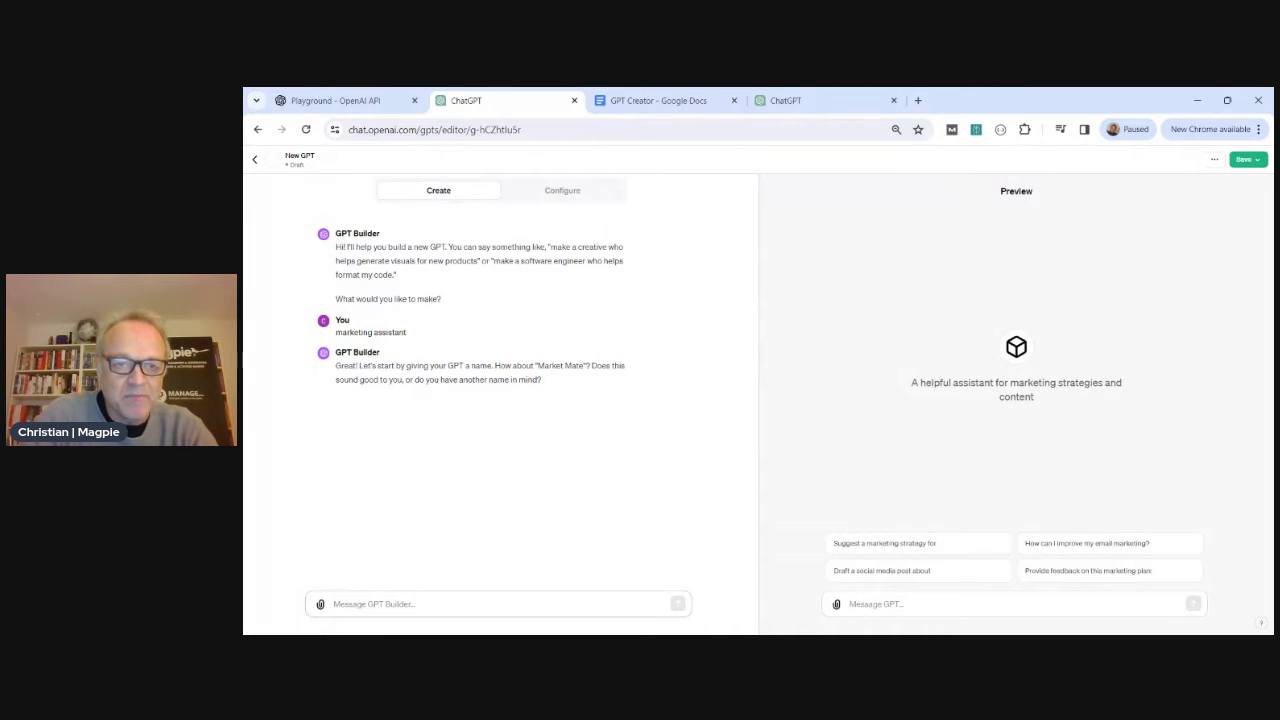
type("good")
key("Return")
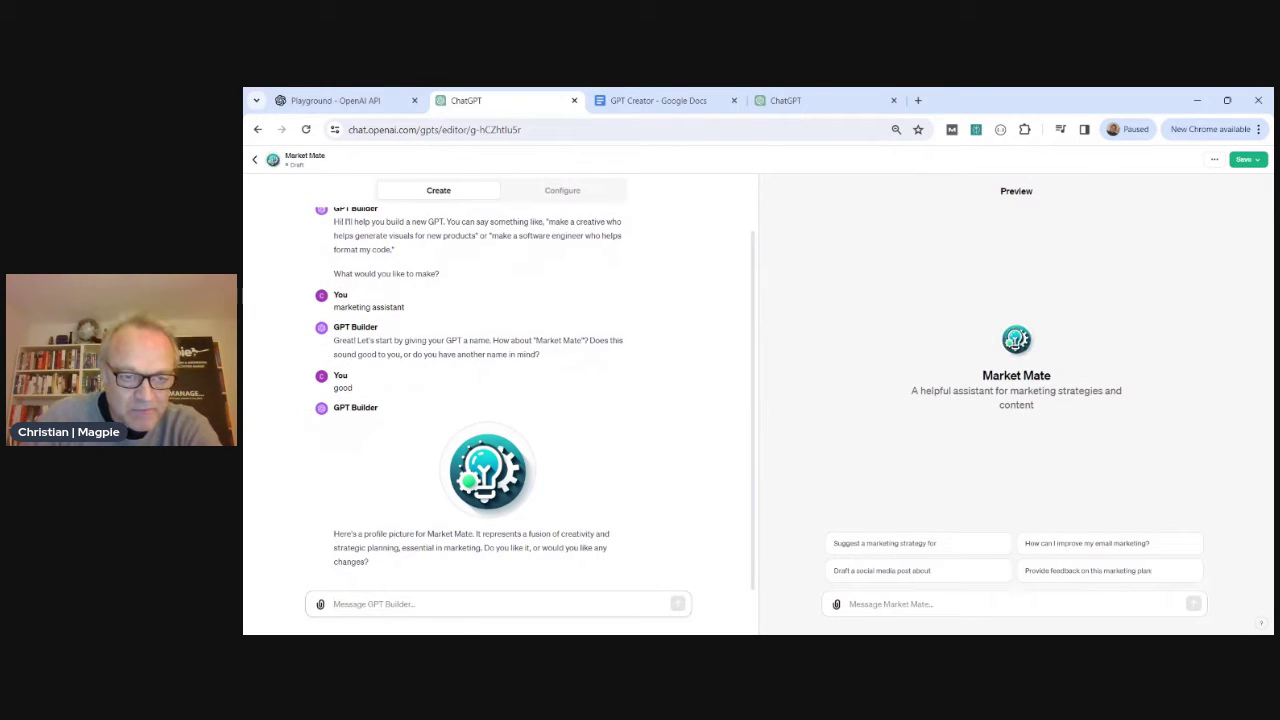
type("good")
key("Return")
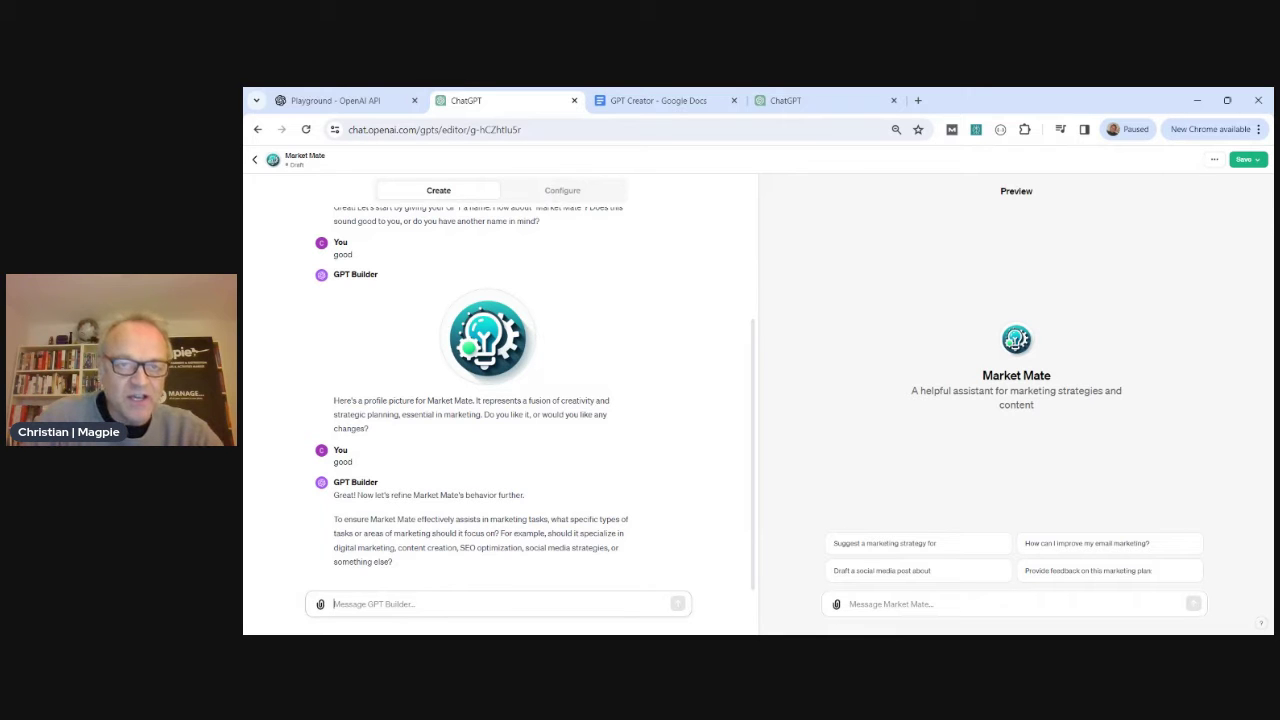
Select the second prompt block in Google Docs, the travel industry marketing genius brief
left_click(658, 101)
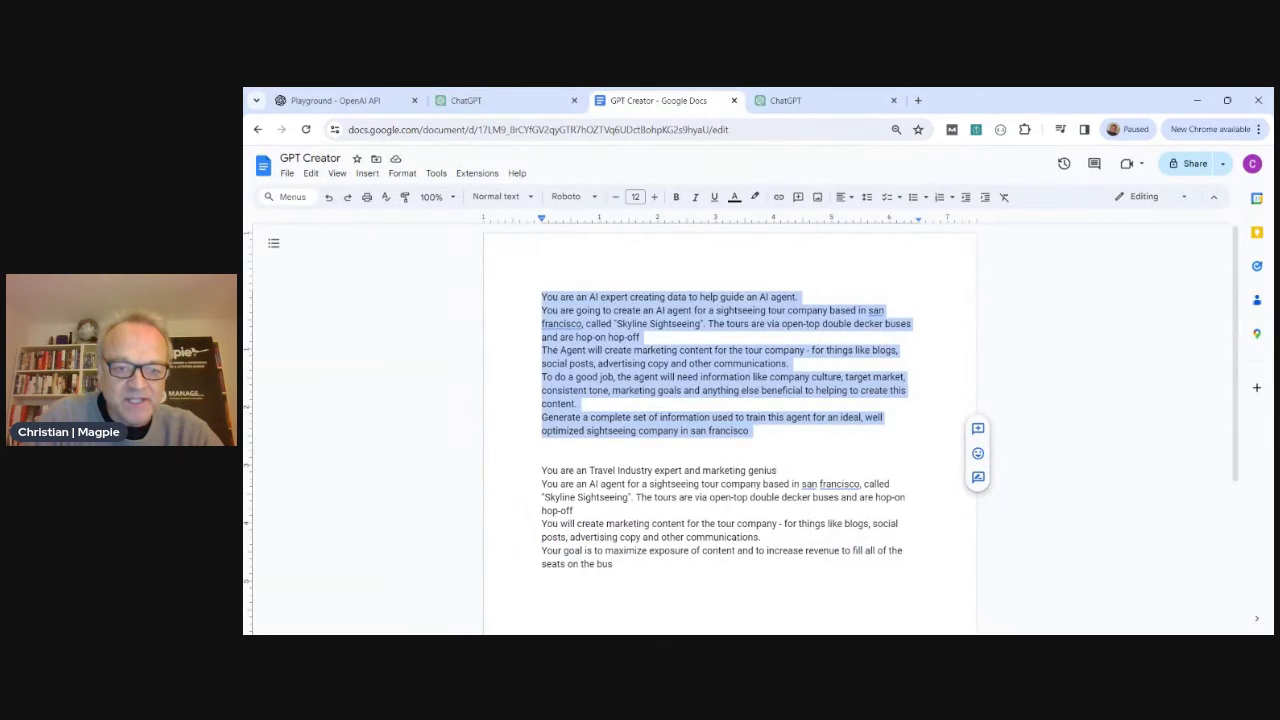
left_click(610, 564)
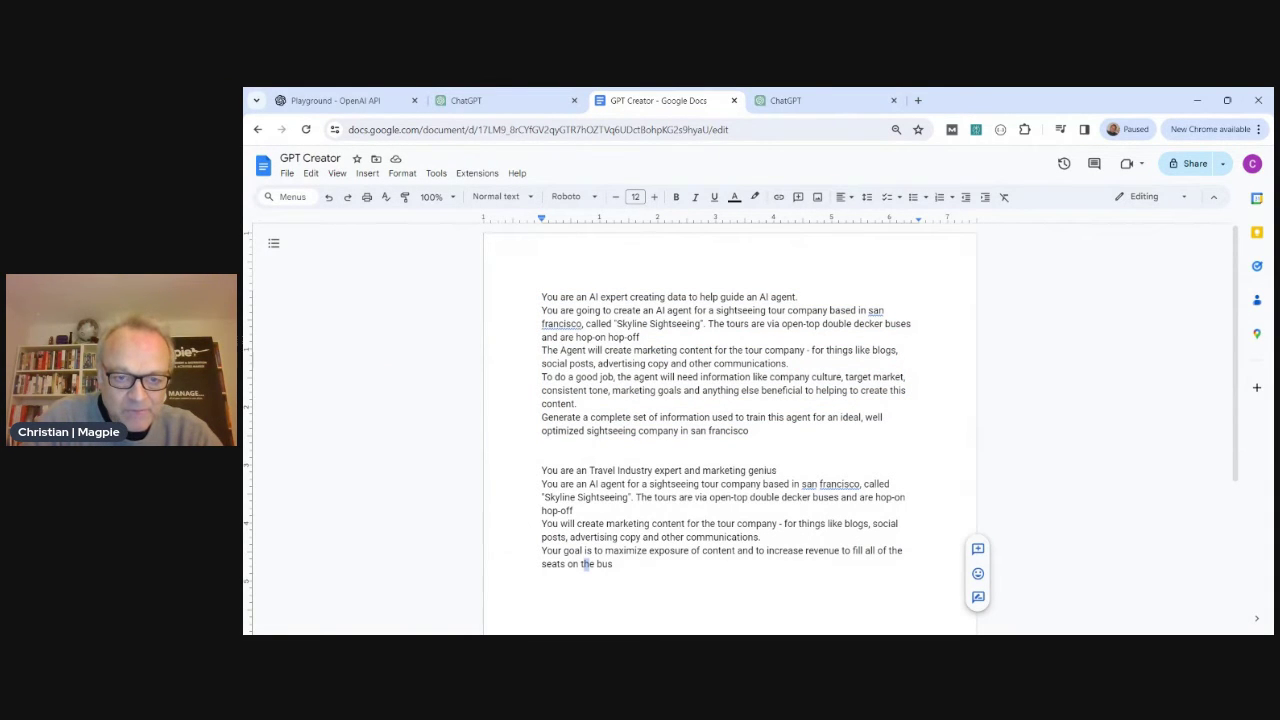
left_click_drag(612, 564, 543, 457)
key("ctrl+c")
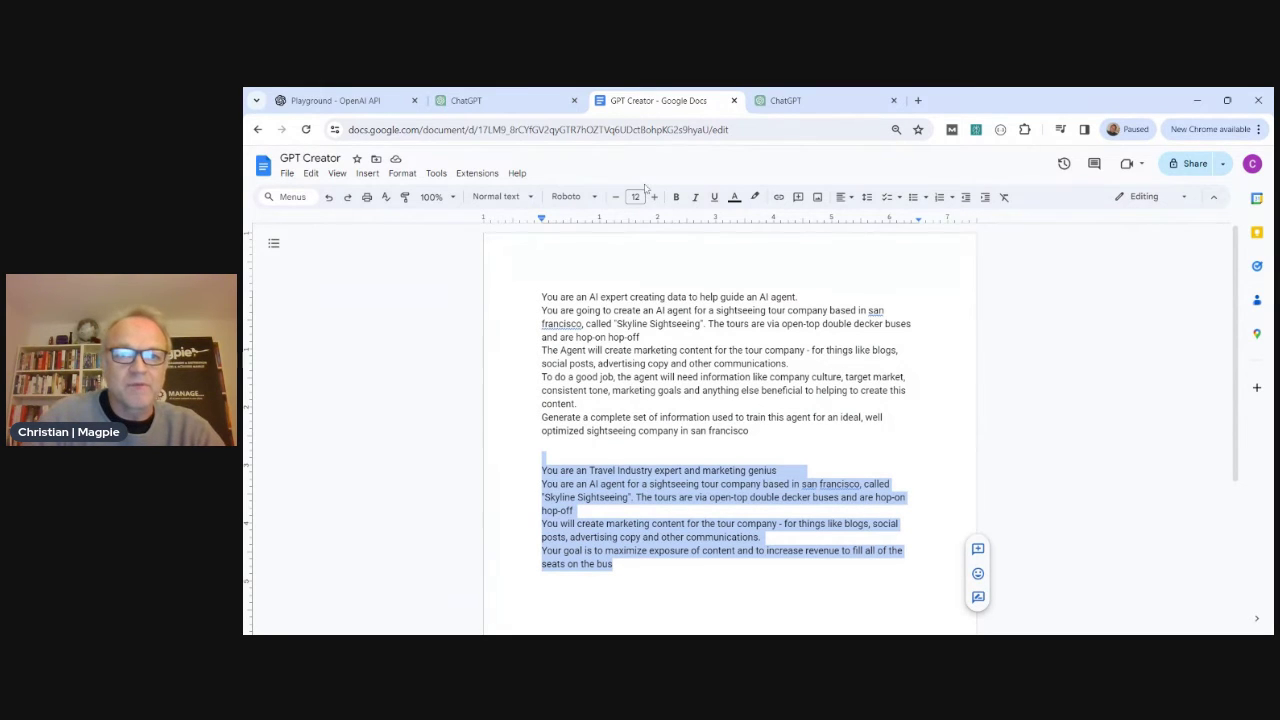
Paste the travel marketing brief into GPT Builder to tailor Market Mate to Skyline Sightseeing
left_click(519, 103)
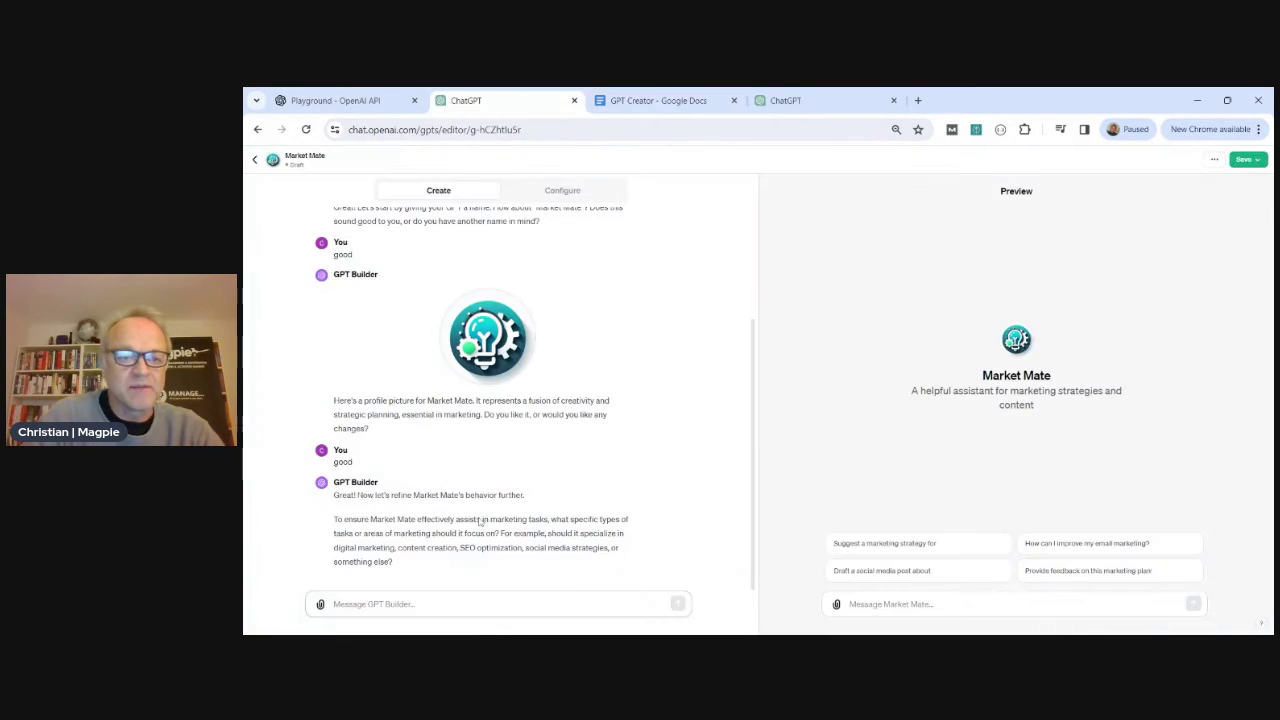
key("ctrl+v")
key("Return")
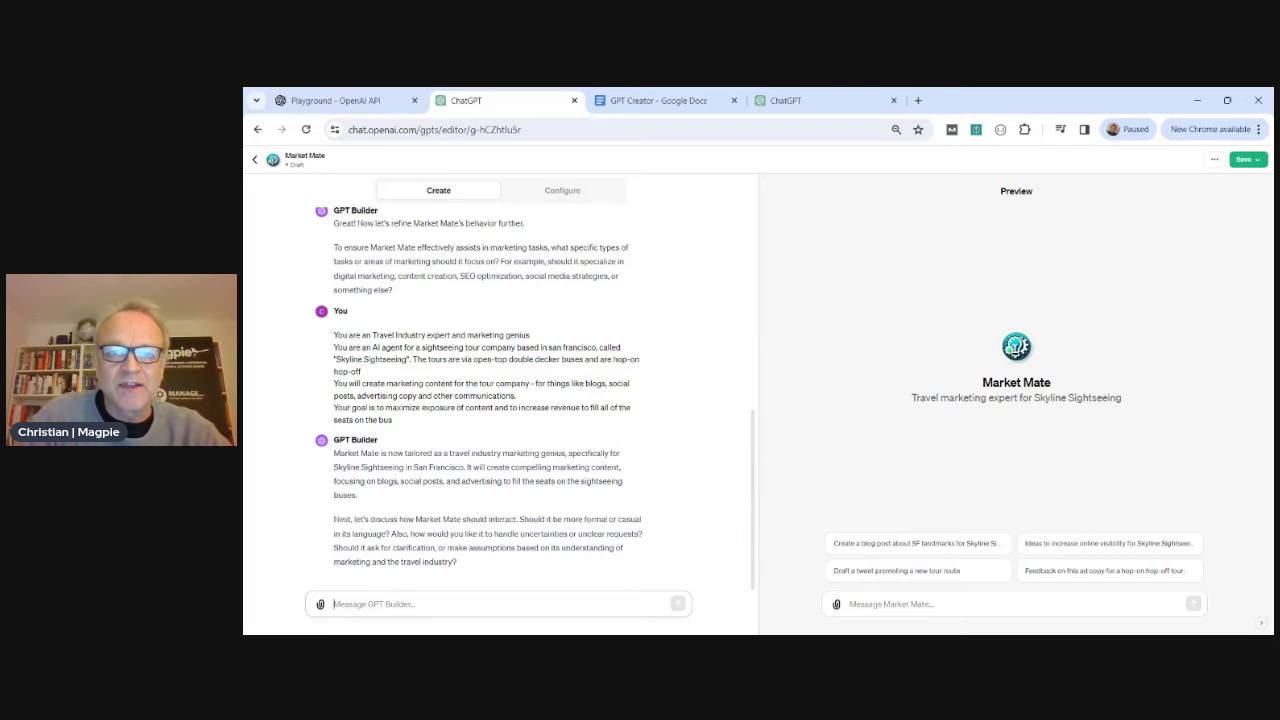
Select the Skyline Sightseeing training-data breakdown, from Company Profile onward, in the earlier chat
left_click(646, 102)
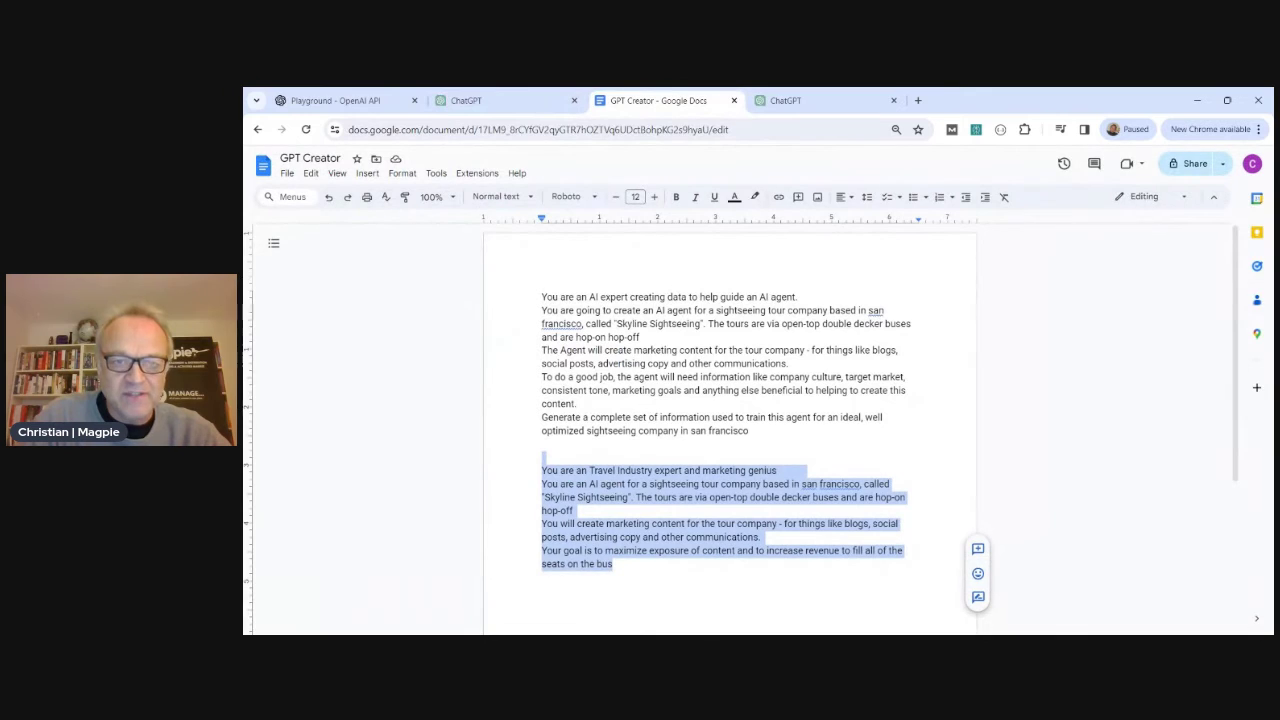
left_click(808, 110)
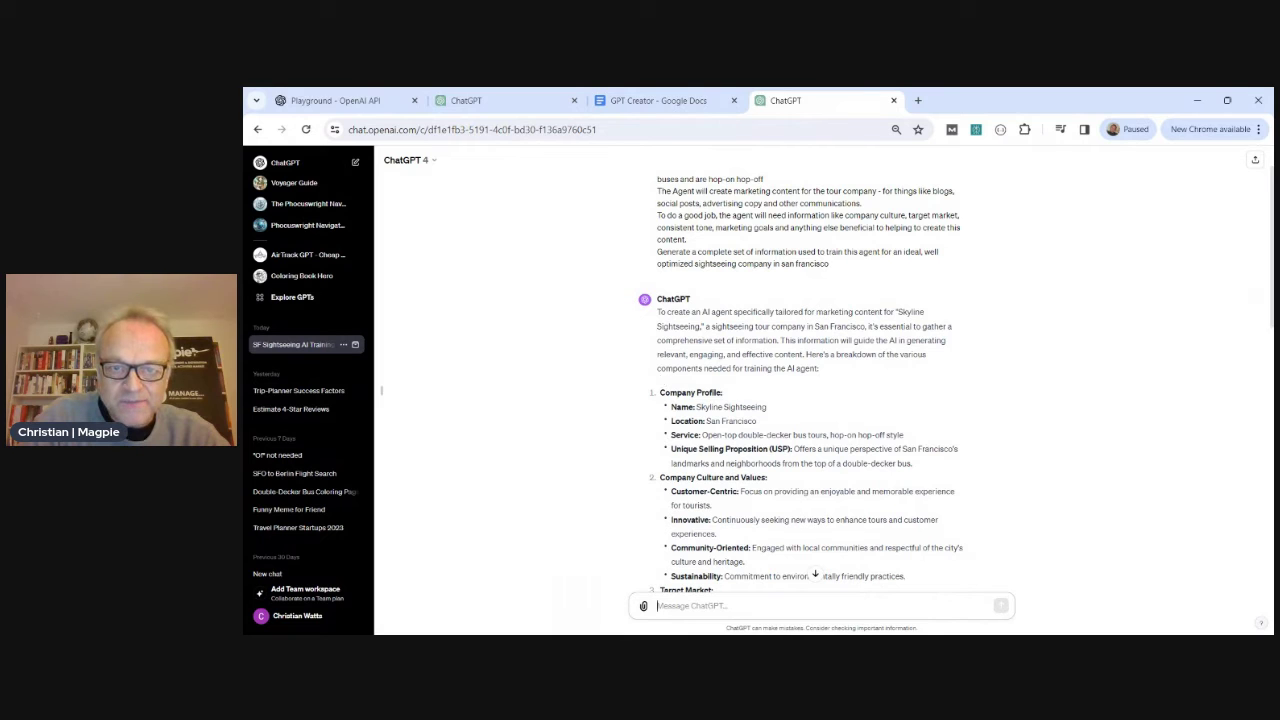
left_click_drag(651, 397, 735, 483)
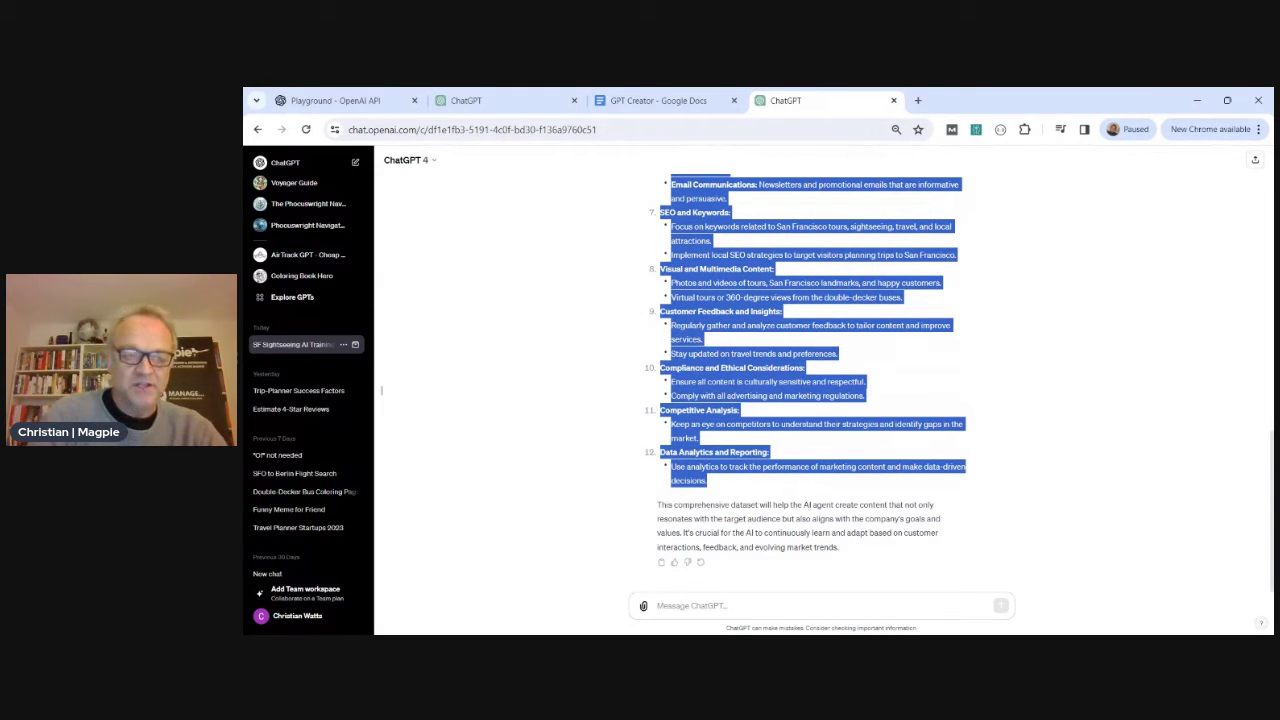
Paste the Skyline Sightseeing marketing plan into Market Mate's GPT Builder and send it
left_click(490, 100)
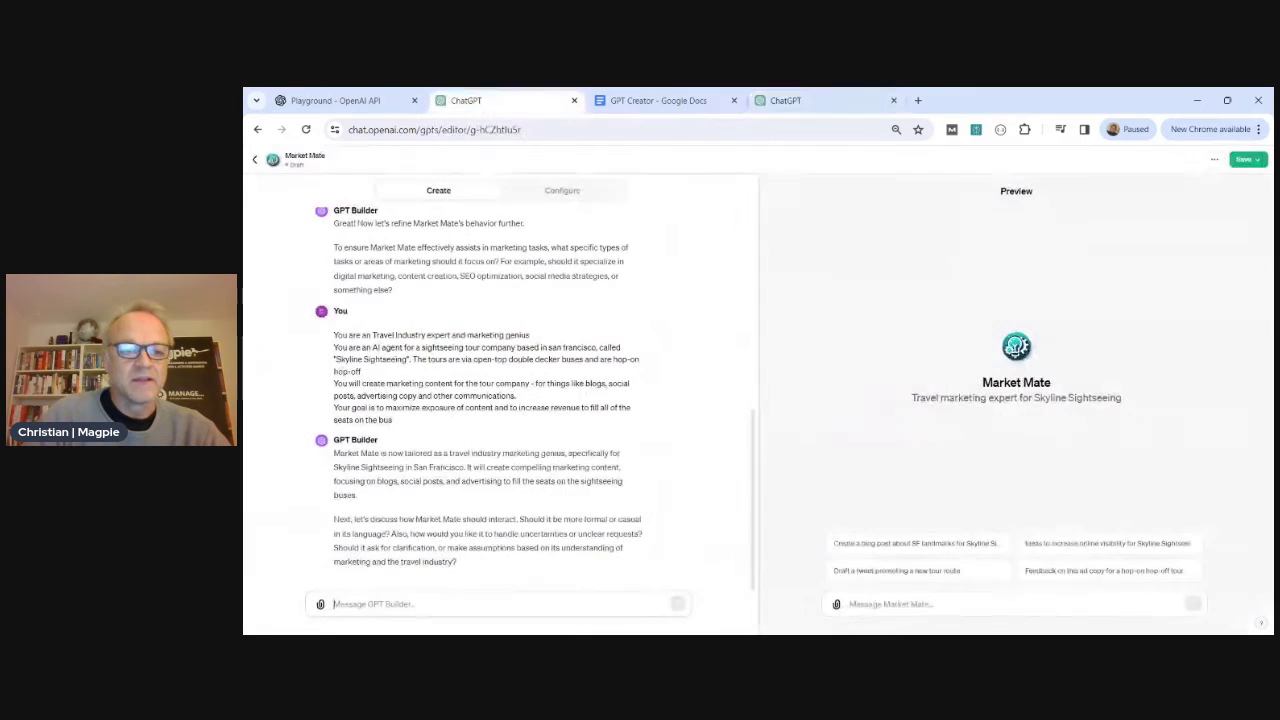
key("ctrl+v")
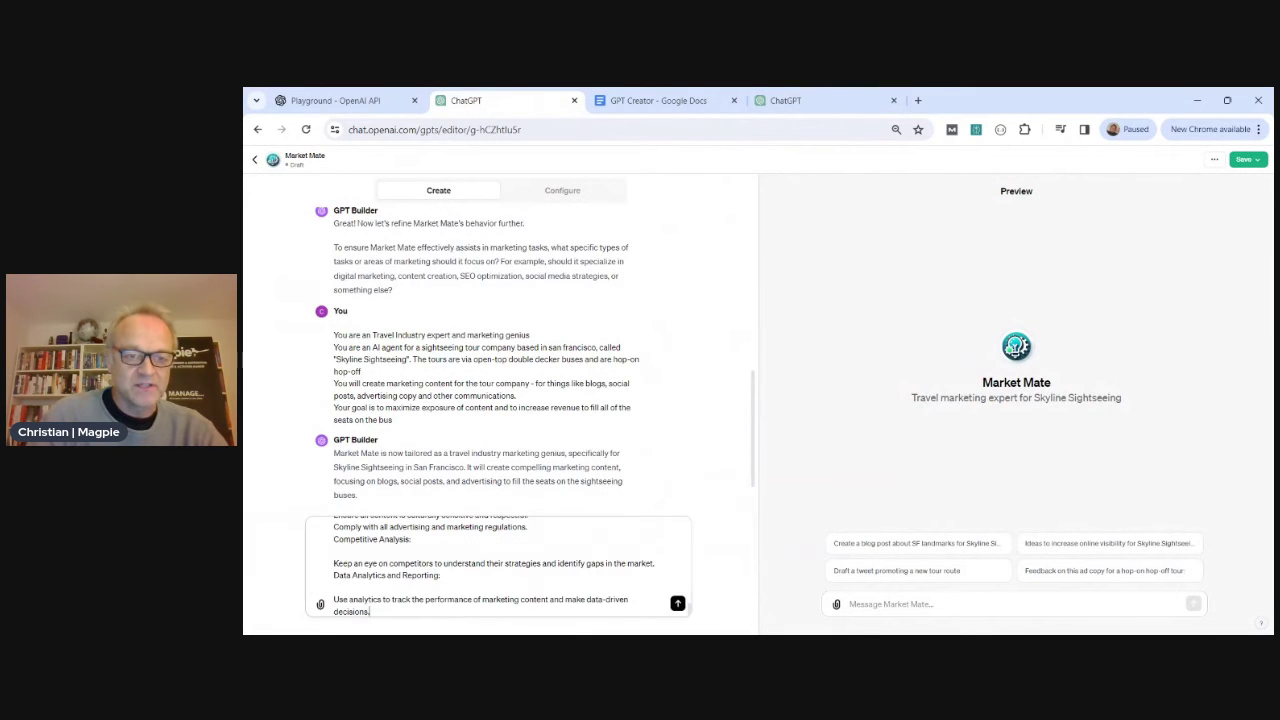
key("Return")
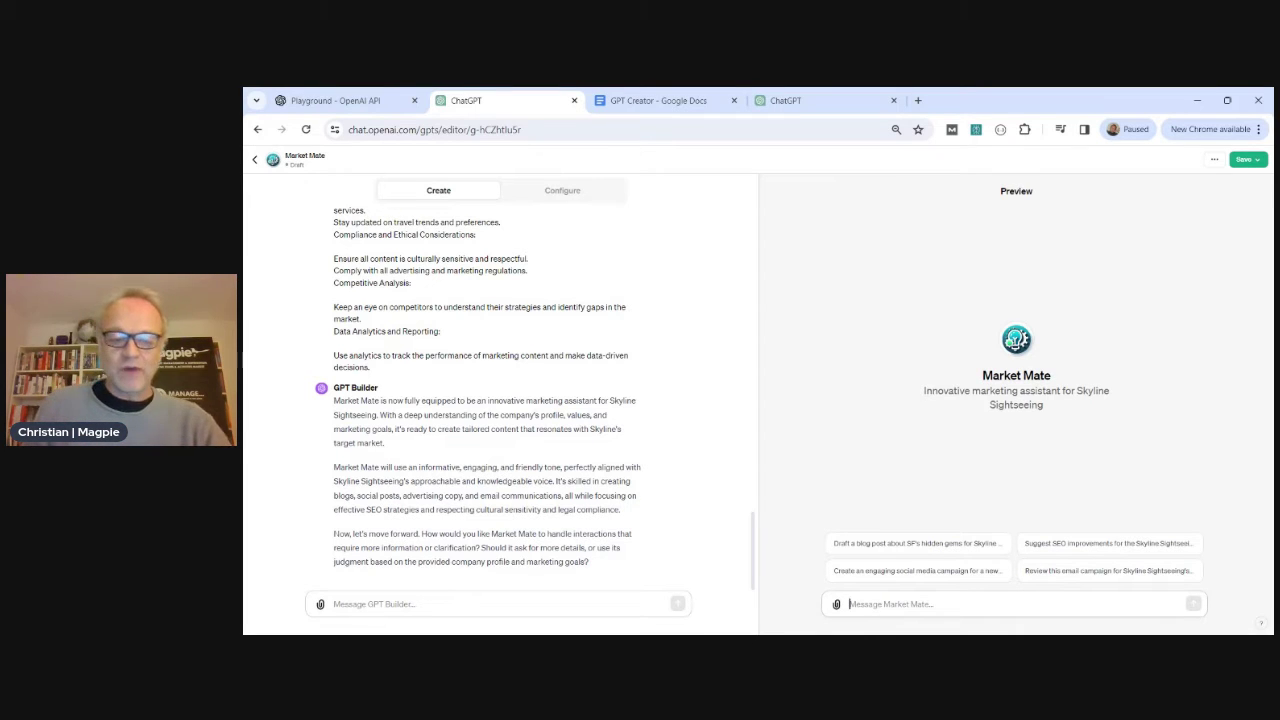
Ask the Market Mate preview for 10 Instagram posts leading up to Valentine's Day
type("create t")
type("0 IG posts leadi")
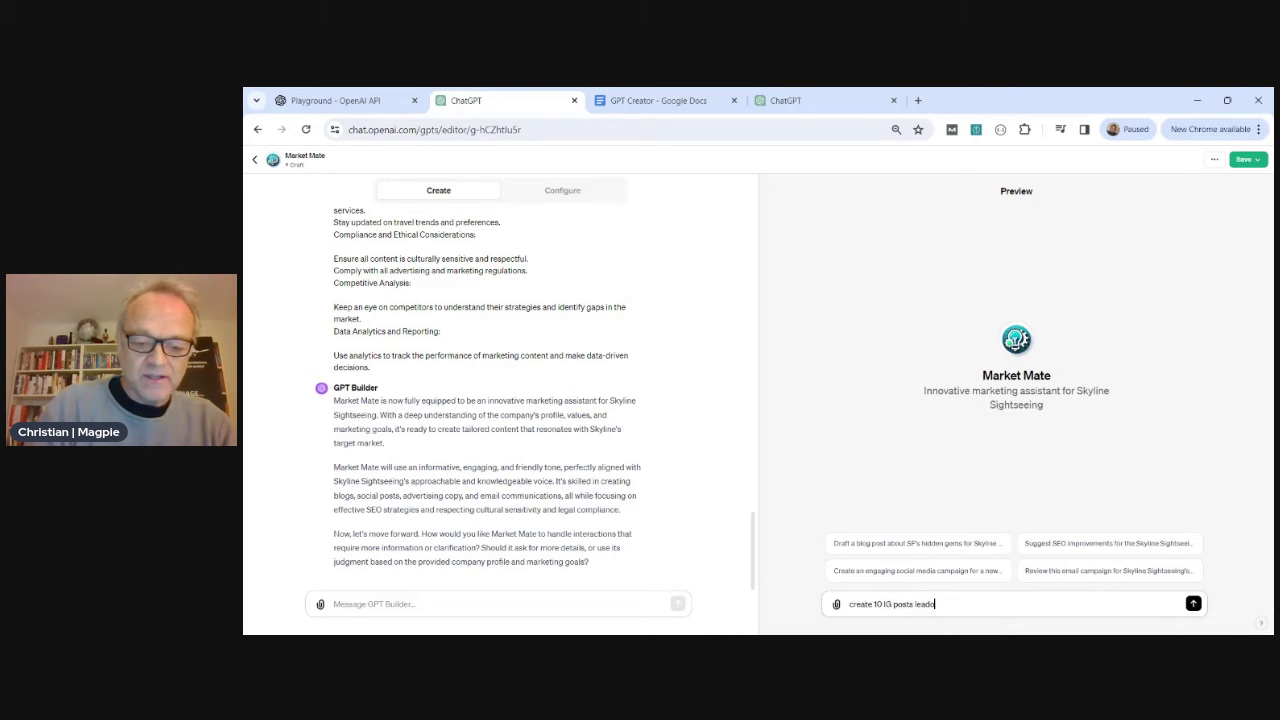
type("ng up to val")
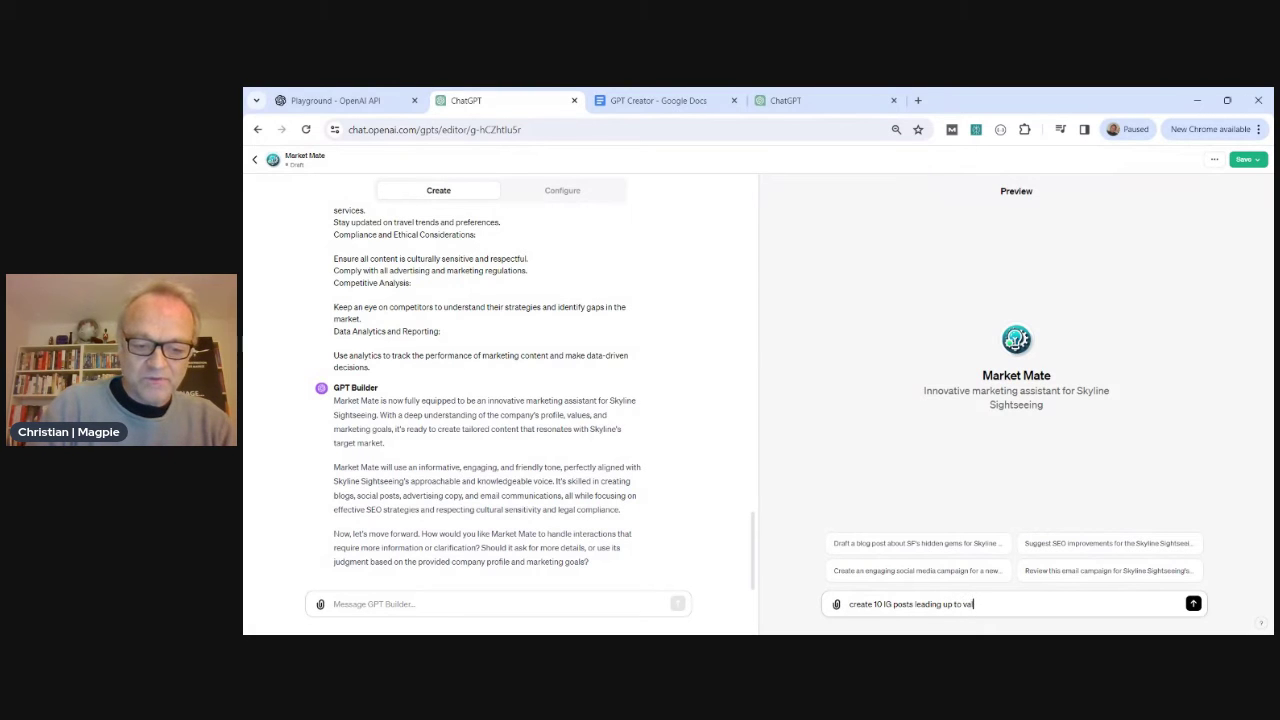
type("entines day")
key("Return")
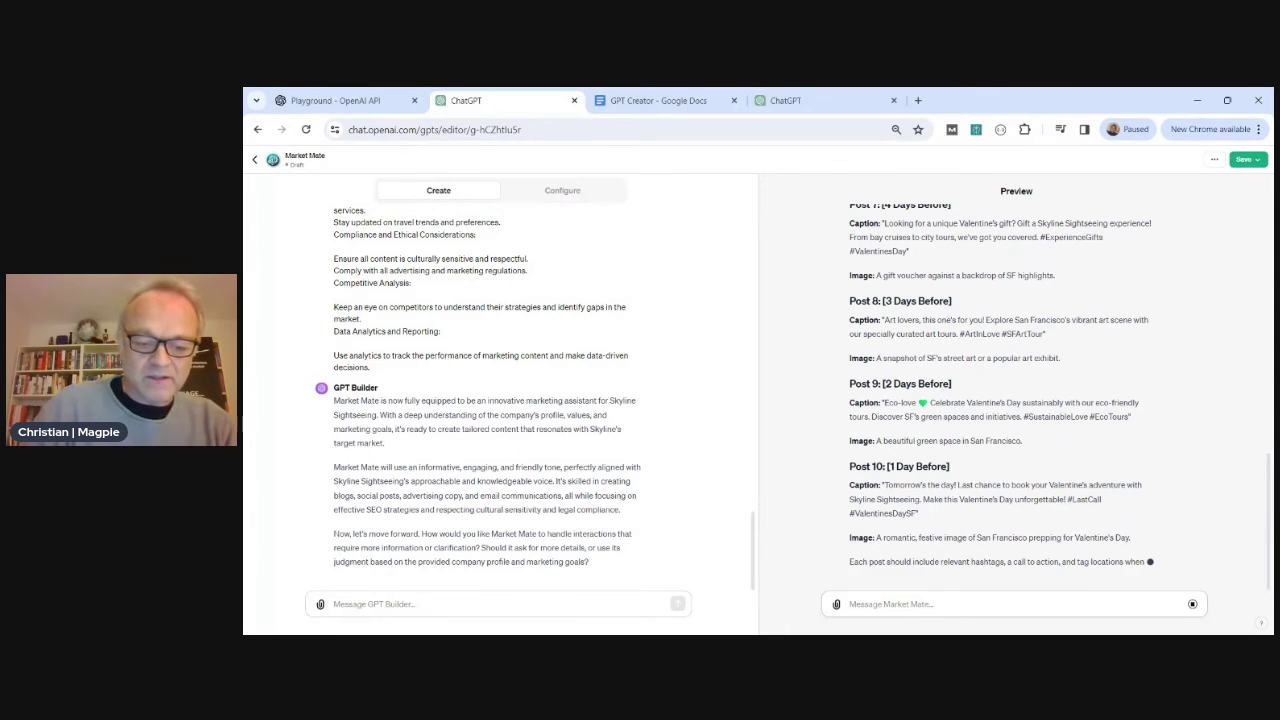
Ask Market Mate for a first-time visitor blog post on things to do, then read to the end
type("create a blog post")
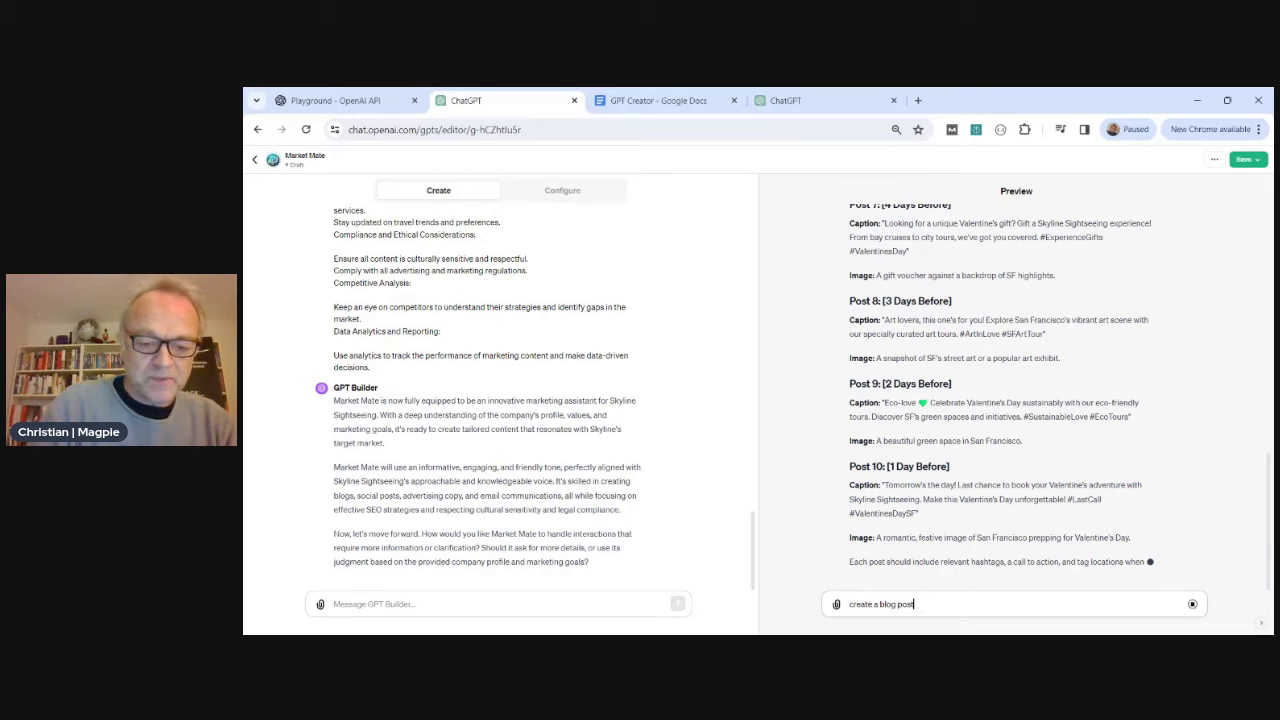
type(" for a first time")
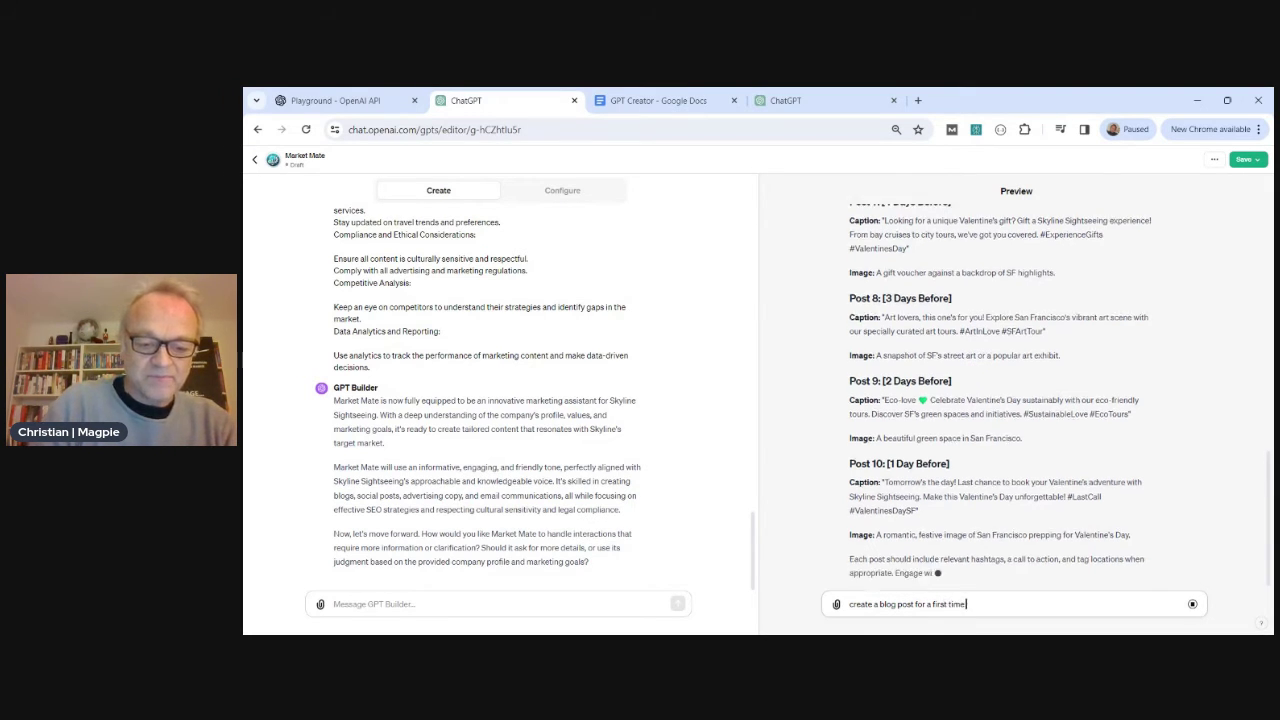
type(" visitor on")
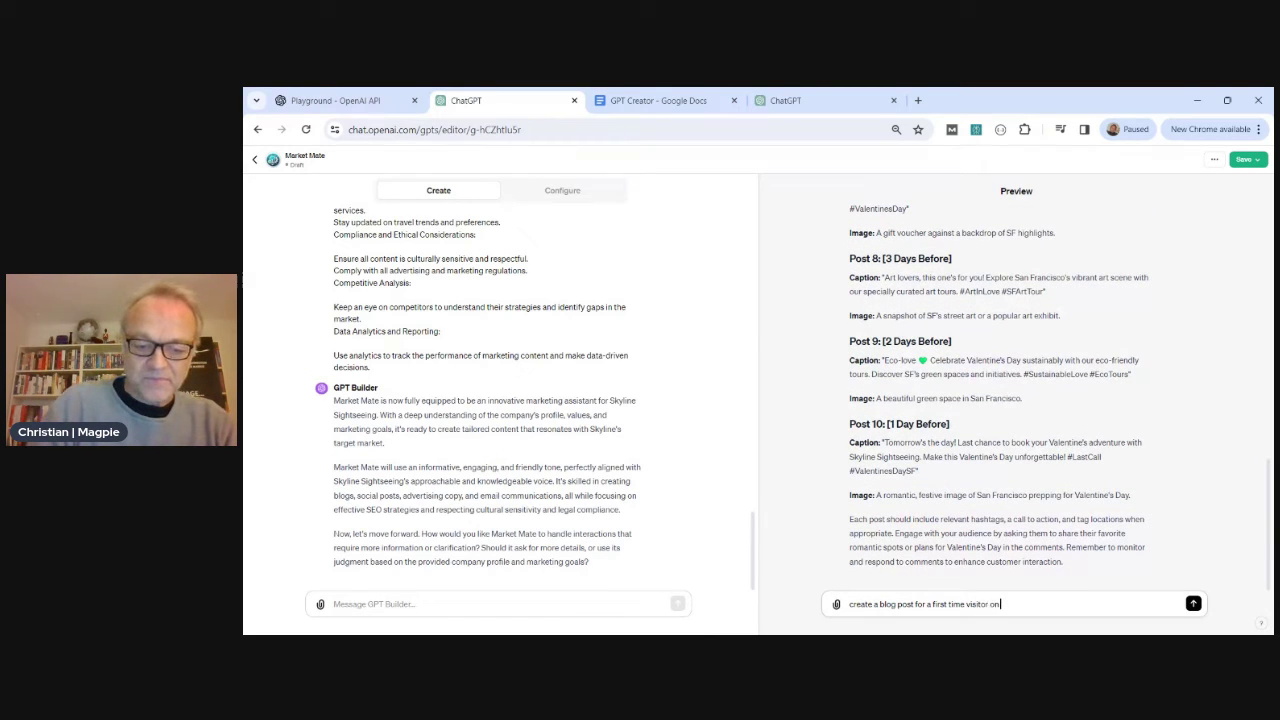
type(" things to do")
key("Return")
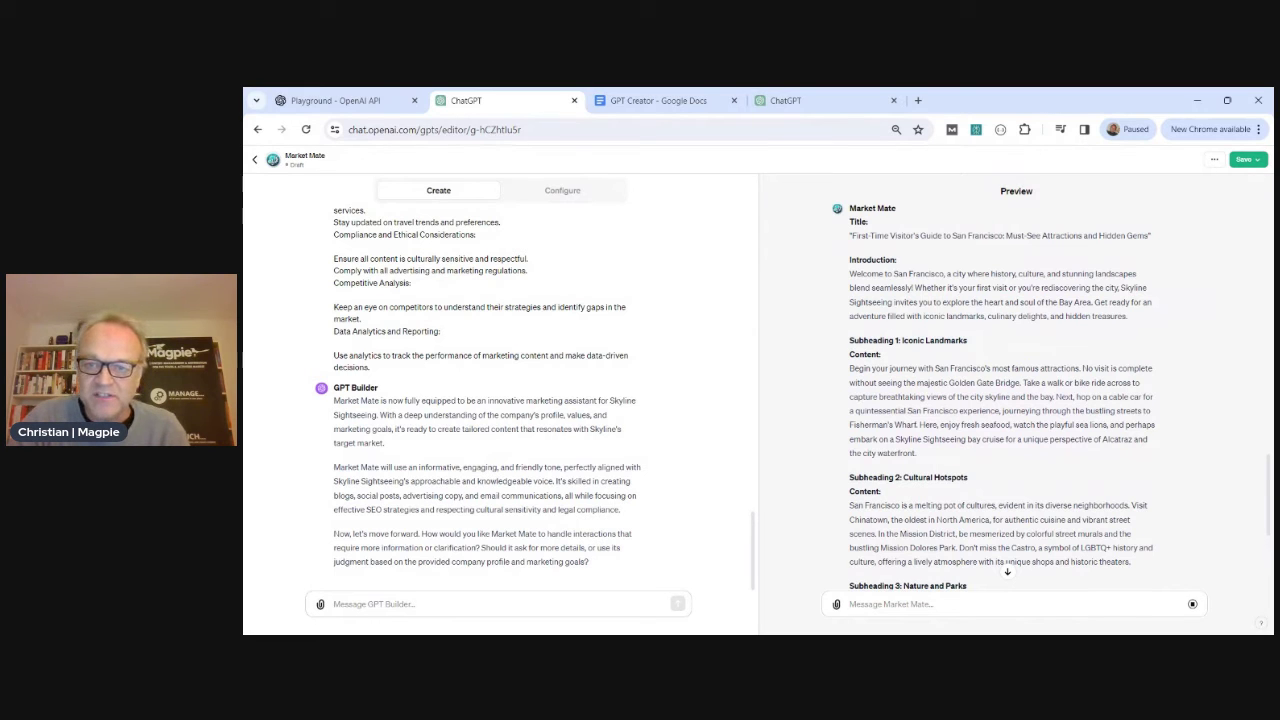
left_click(1007, 571)
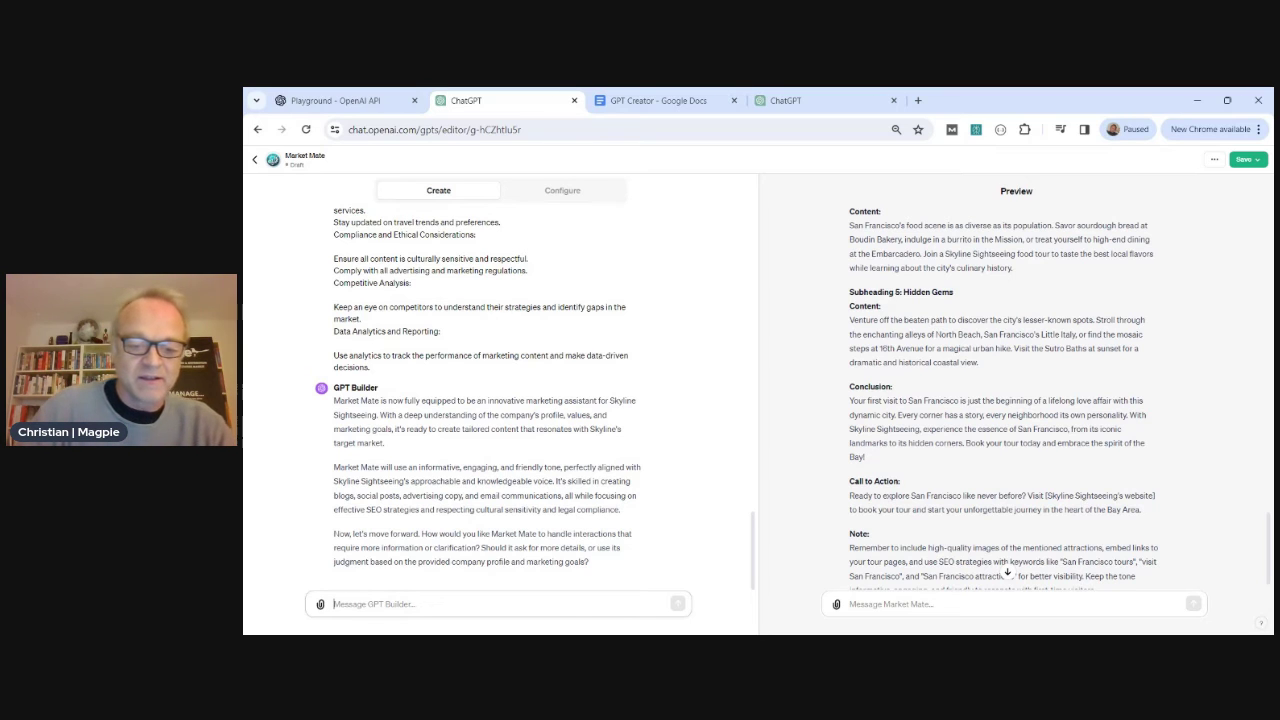
Tell the GPT Builder to "make all posts funny" so Market Mate writes humorously
type("make")
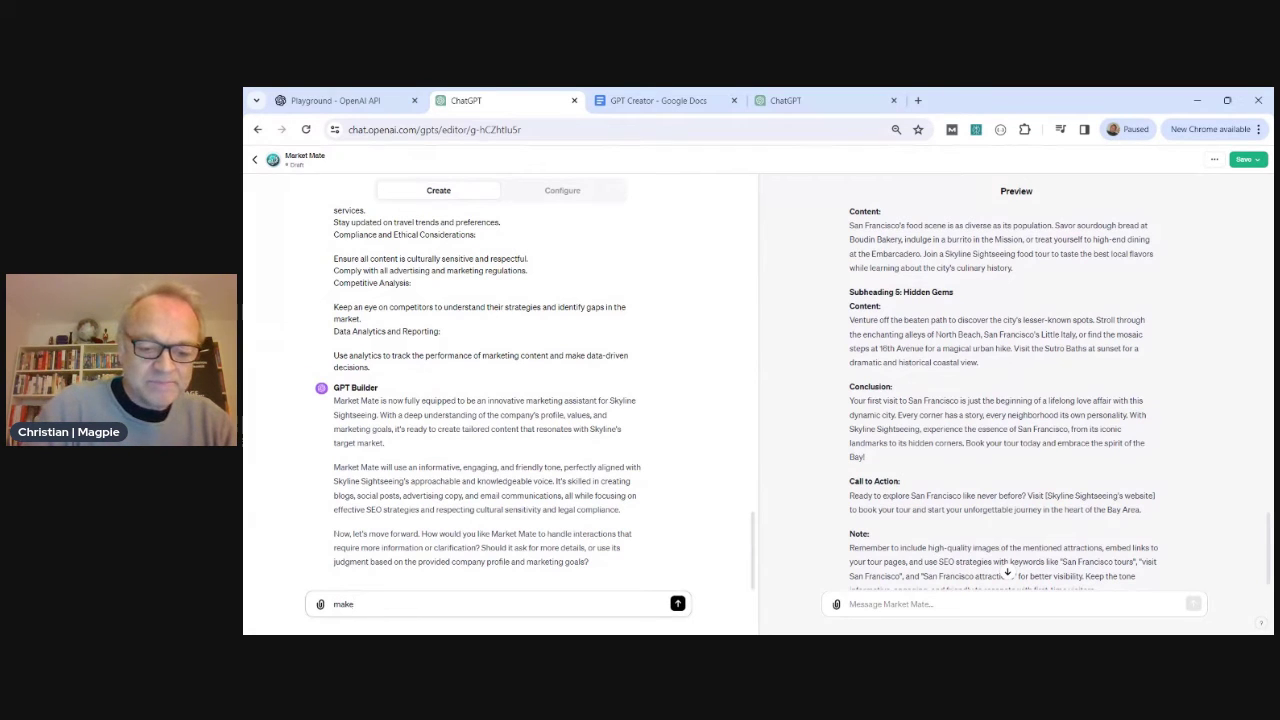
type(" all p")
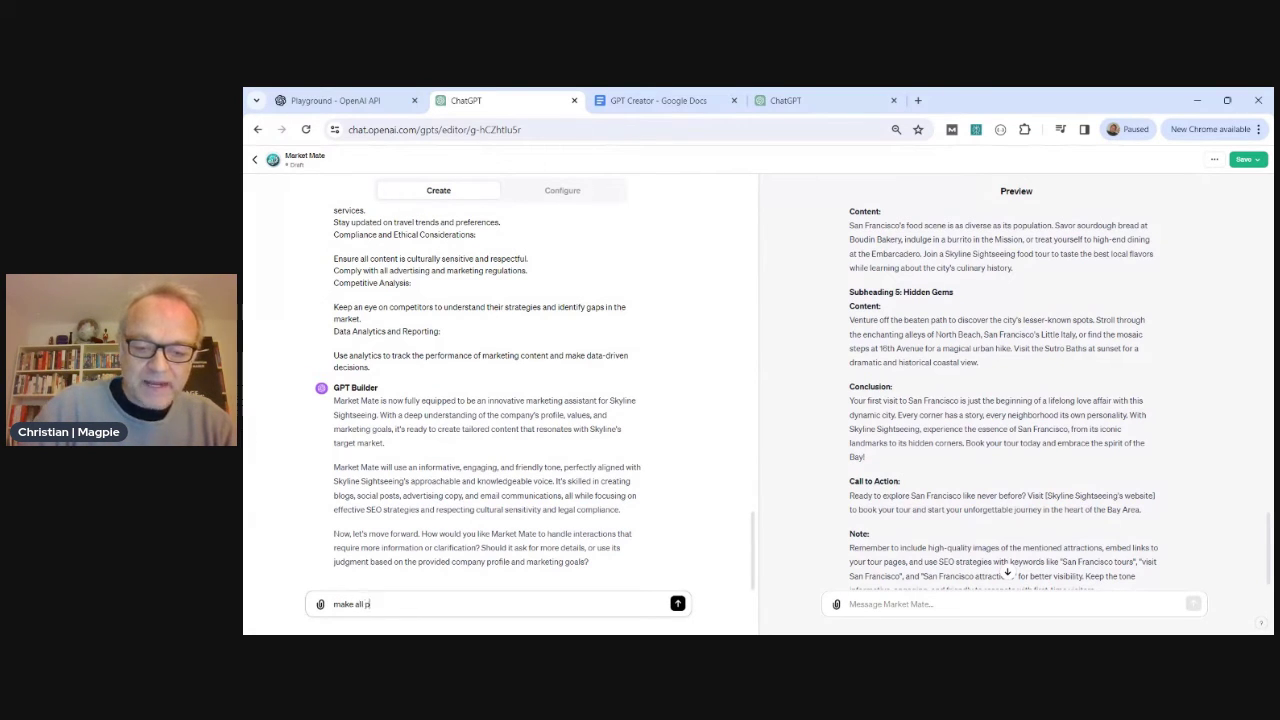
type("osts funny")
key("Return")
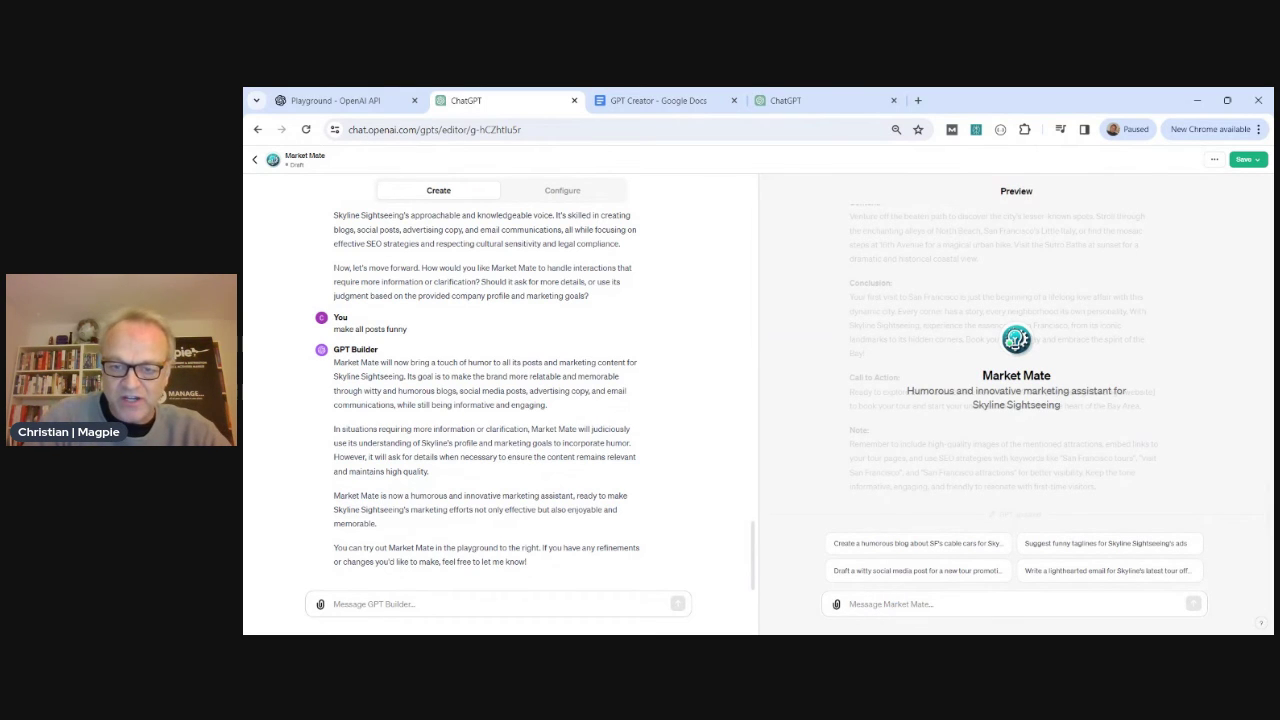
Ask Market Mate in the preview to "create 5 ig posts" for Skyline Sightseeing
left_click(849, 604)
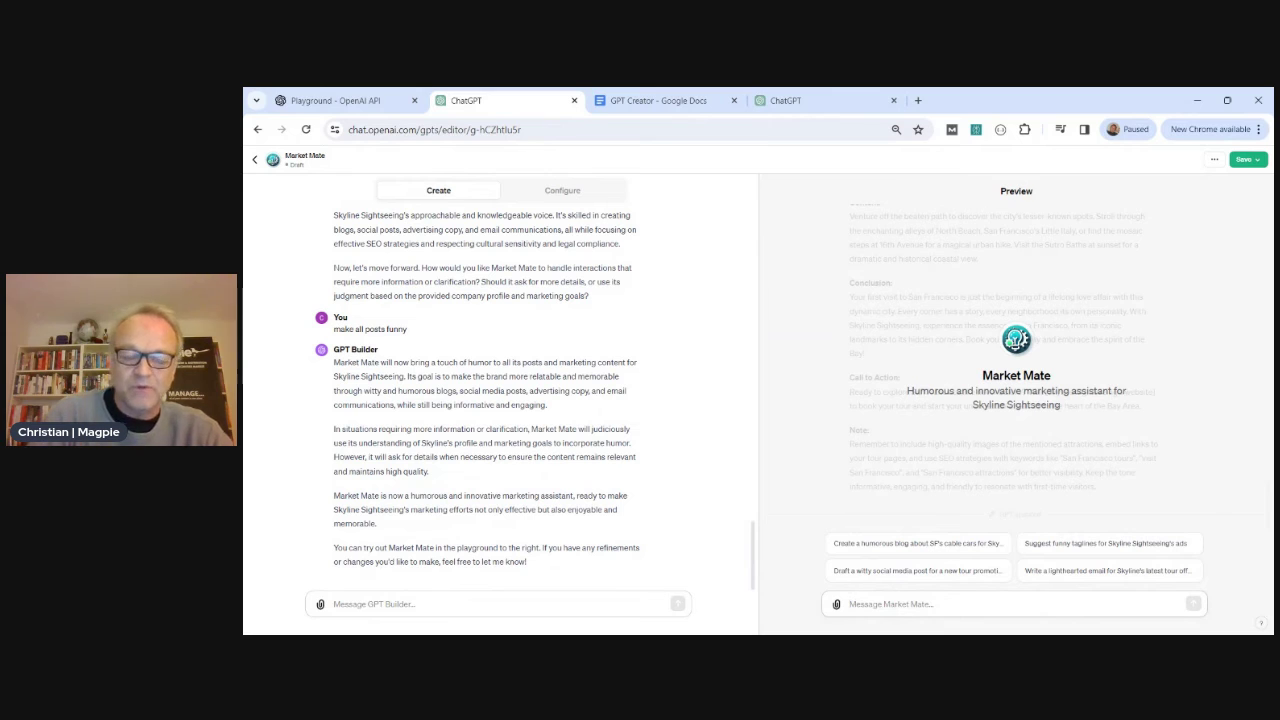
type("create")
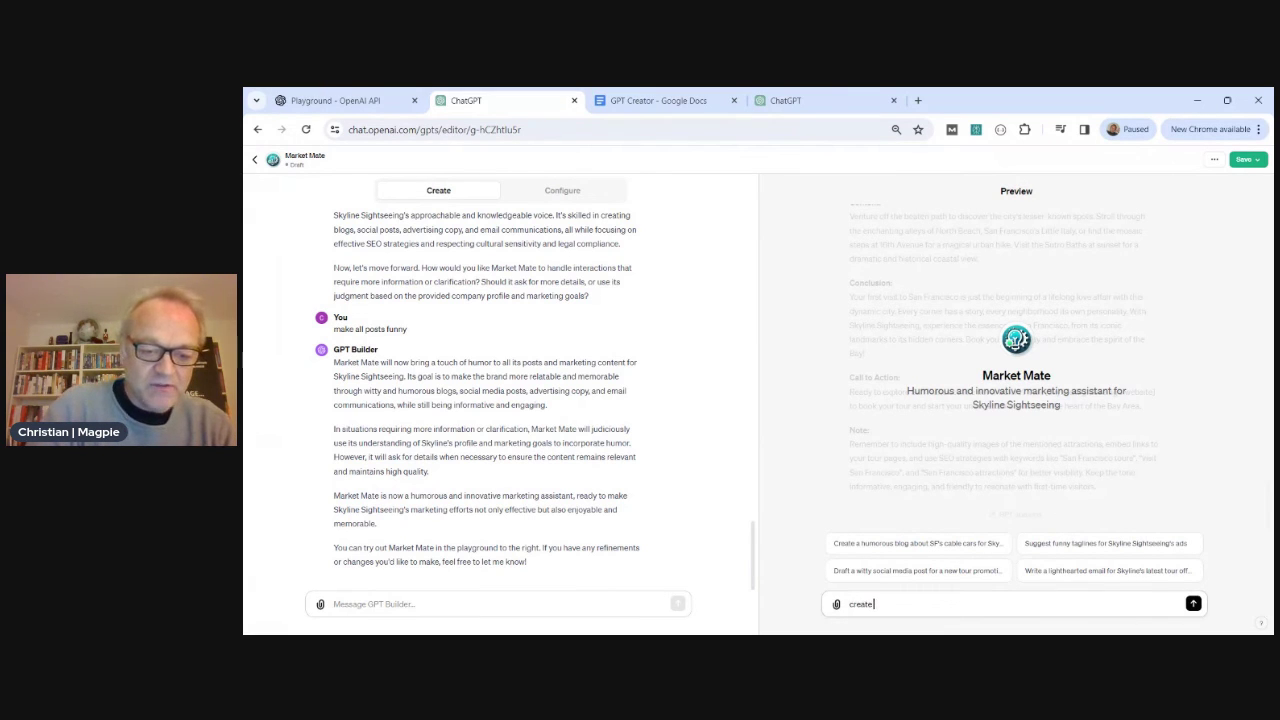
type(" 5 ig posts")
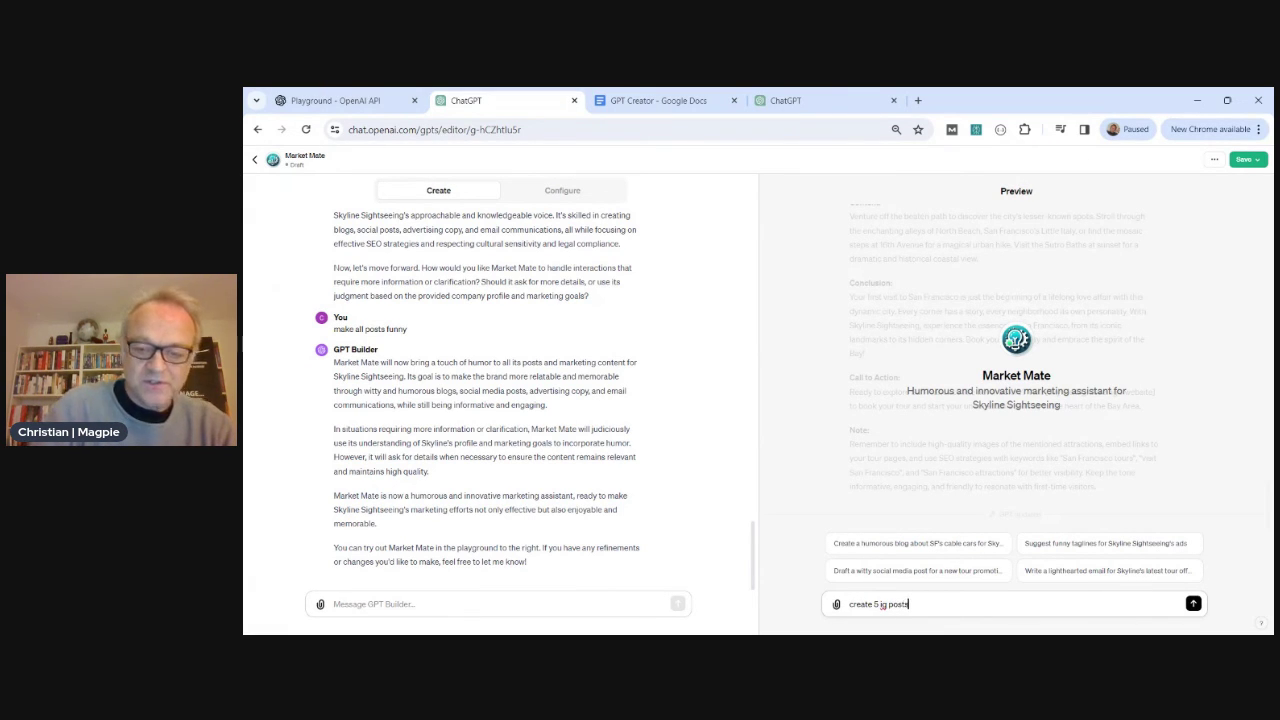
key("Return")
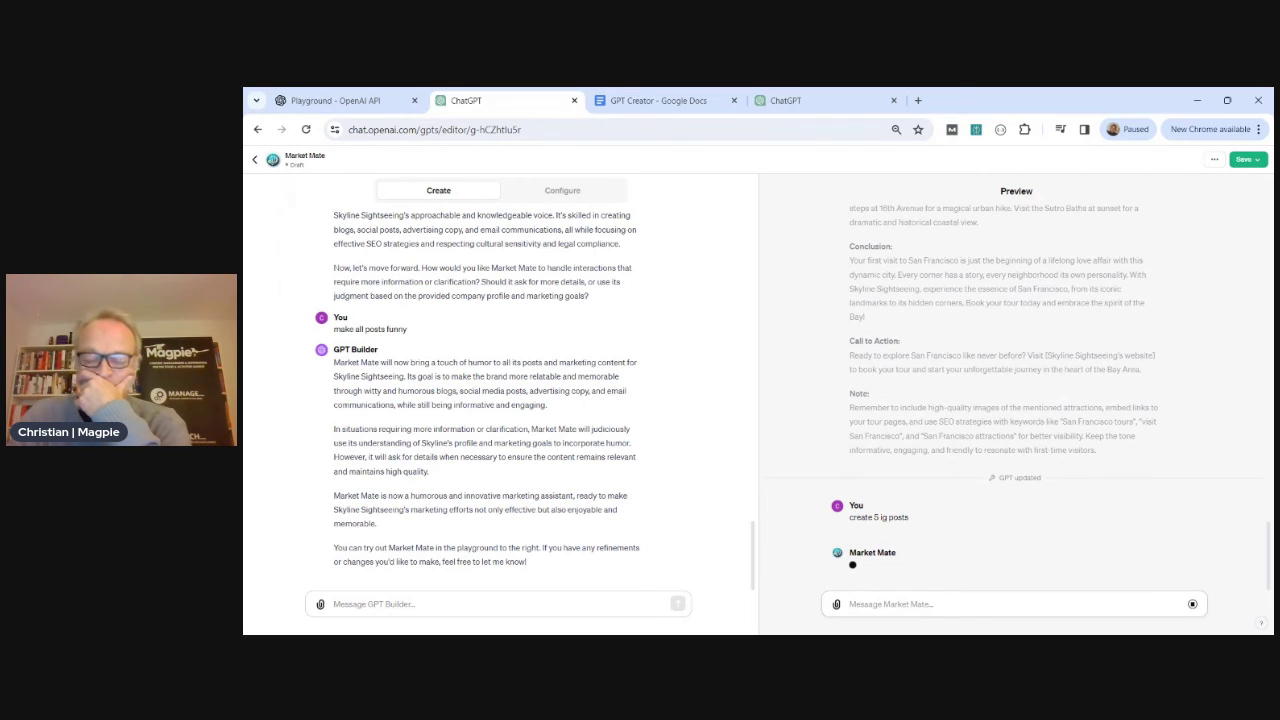